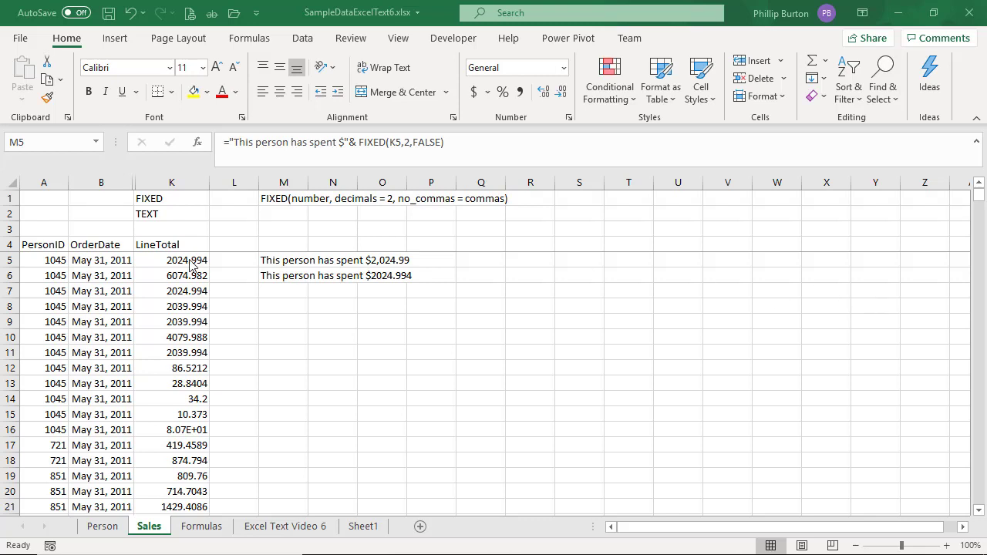
left_click(194, 203)
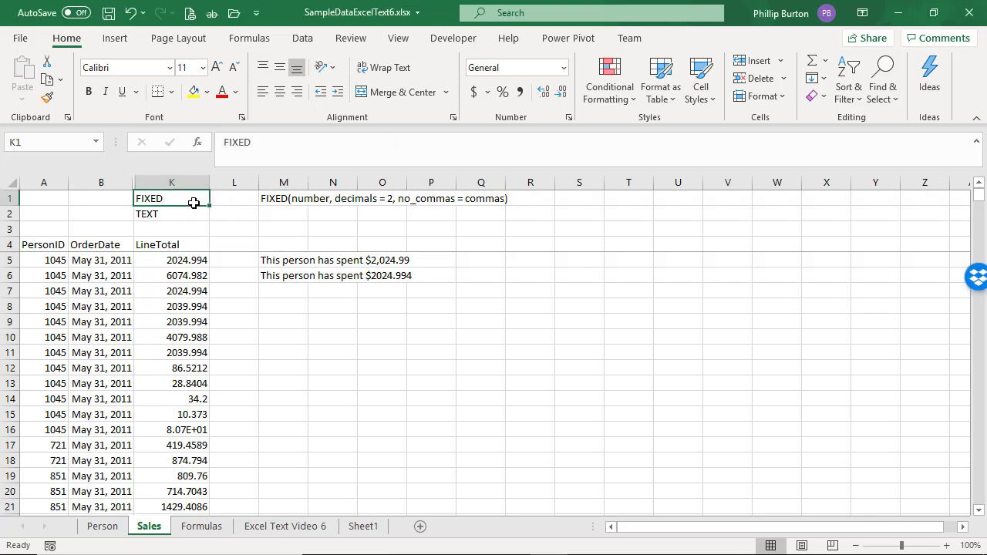
left_click(287, 261)
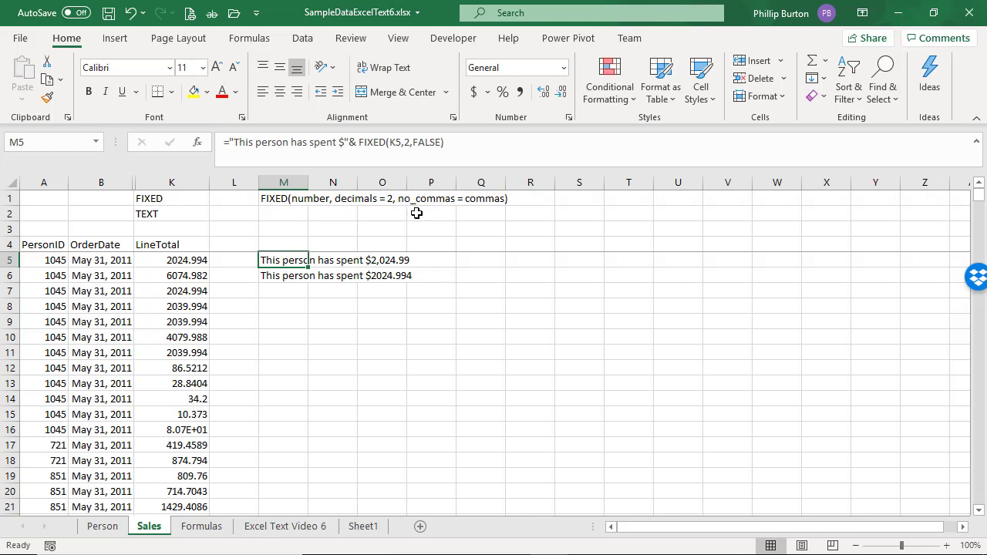
key("alt+Tab")
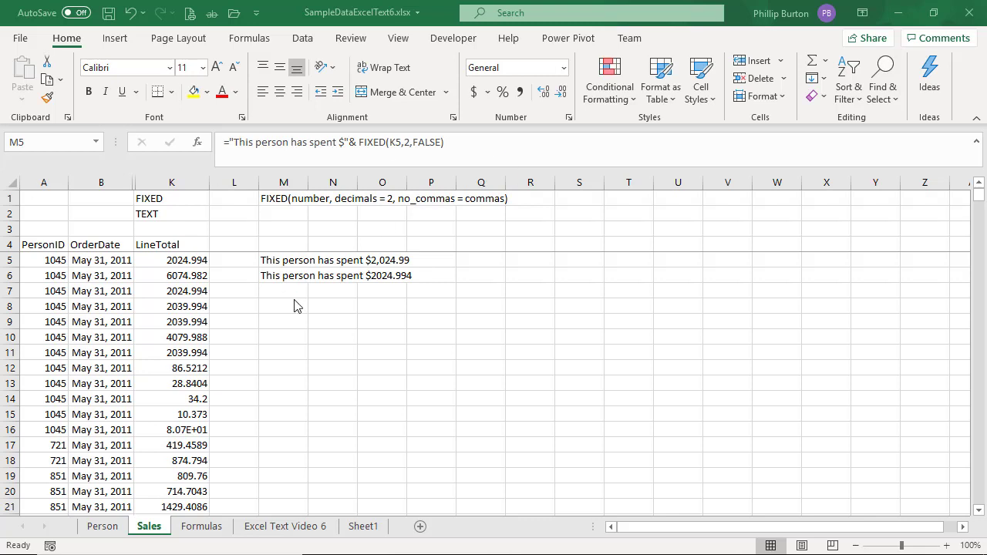
key("alt+Tab")
Step: Copy the LineTotal values in K5:K11 and paste them into R5:R11
left_click(193, 260)
left_click_drag(193, 260, 197, 353)
key("ctrl+c")
left_click(514, 261)
key("ctrl+v")
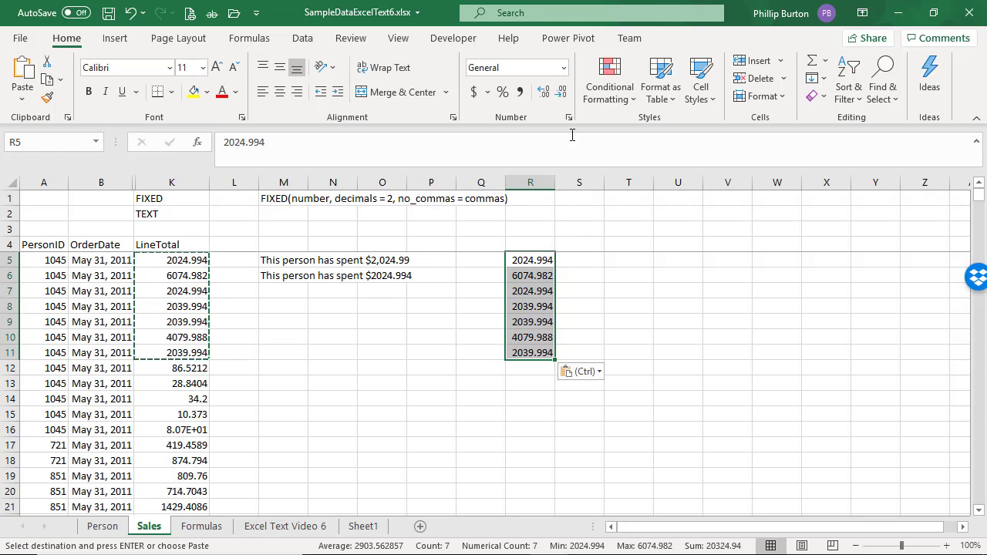
key("ctrl")
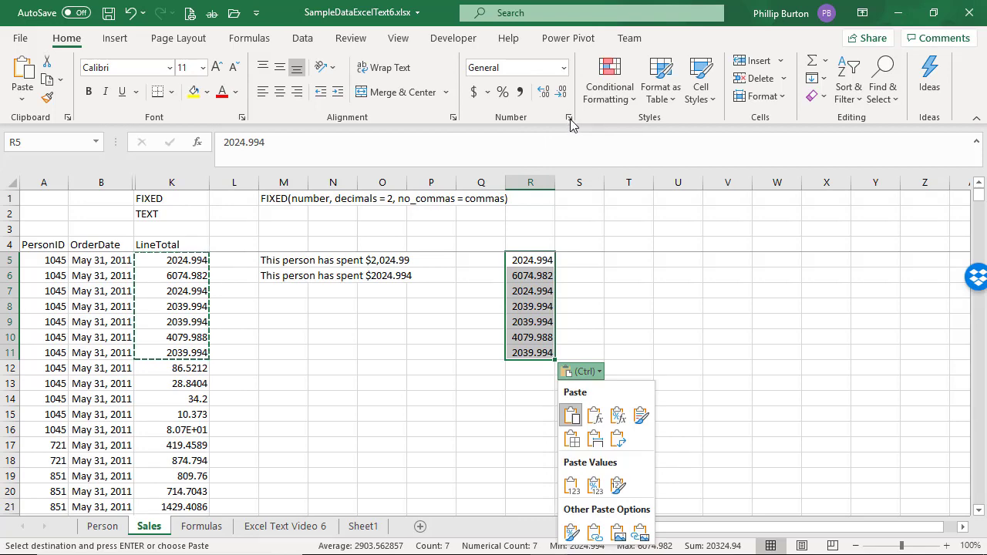
Step: Format R5:R11 as Currency with the $ symbol and two decimal places, and widen column R
left_click(569, 118)
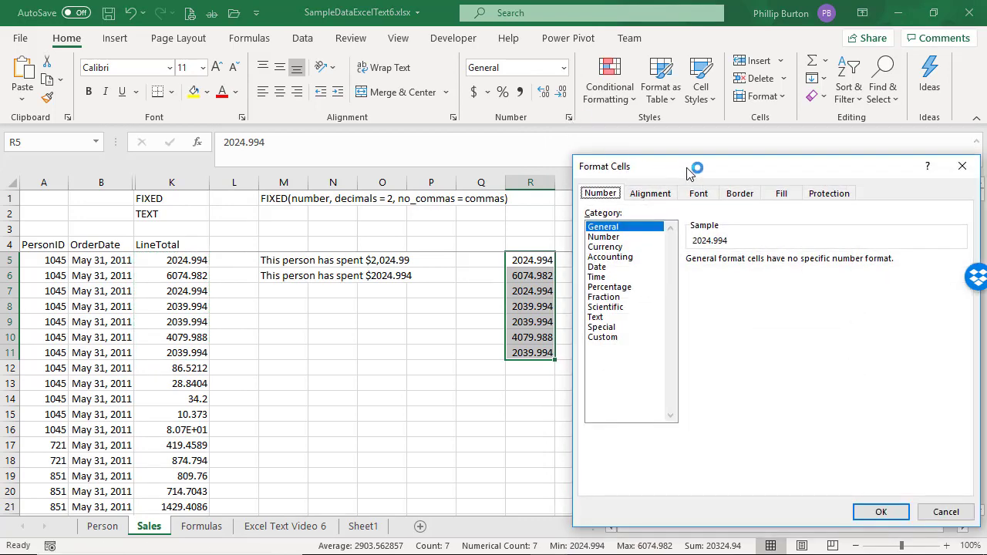
left_click_drag(677, 168, 184, 81)
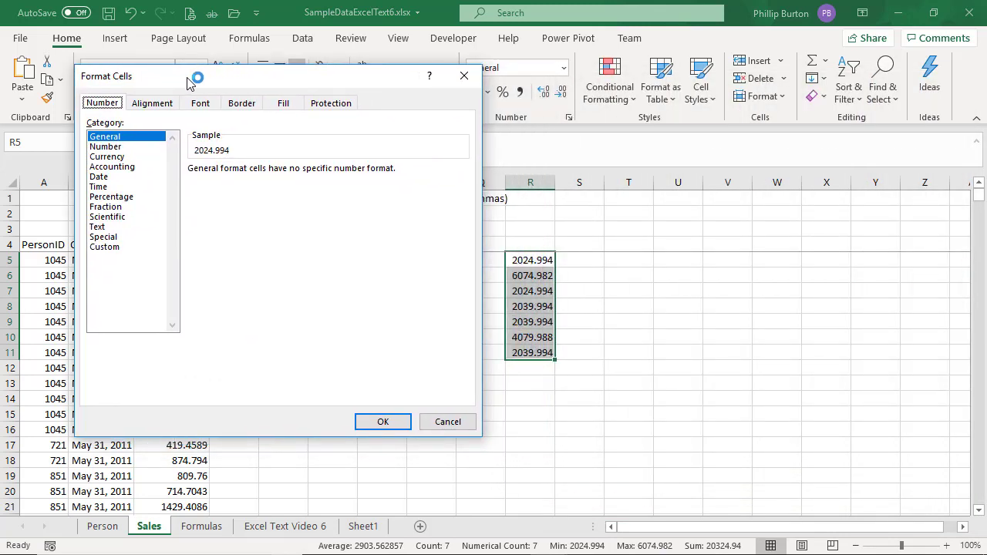
left_click(104, 146)
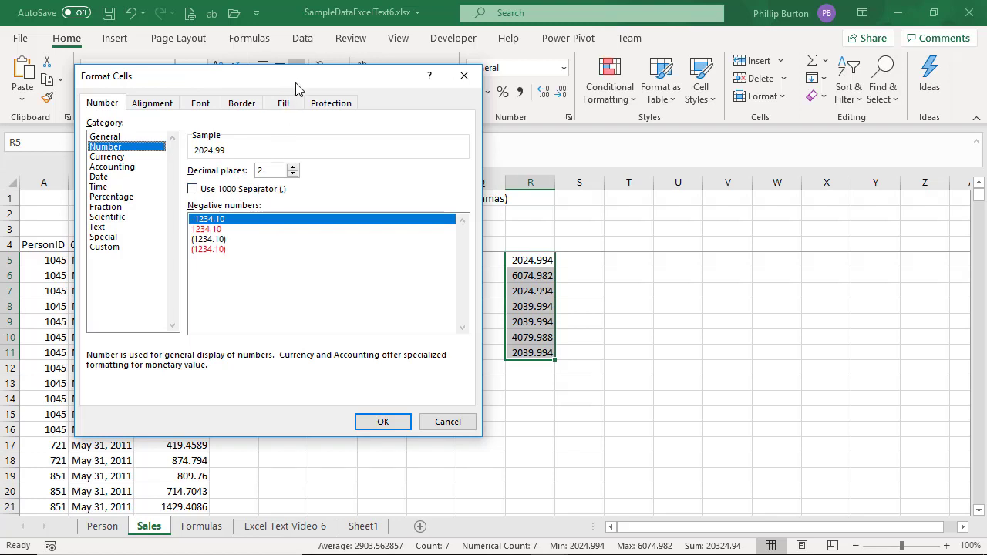
left_click_drag(302, 88, 795, 101)
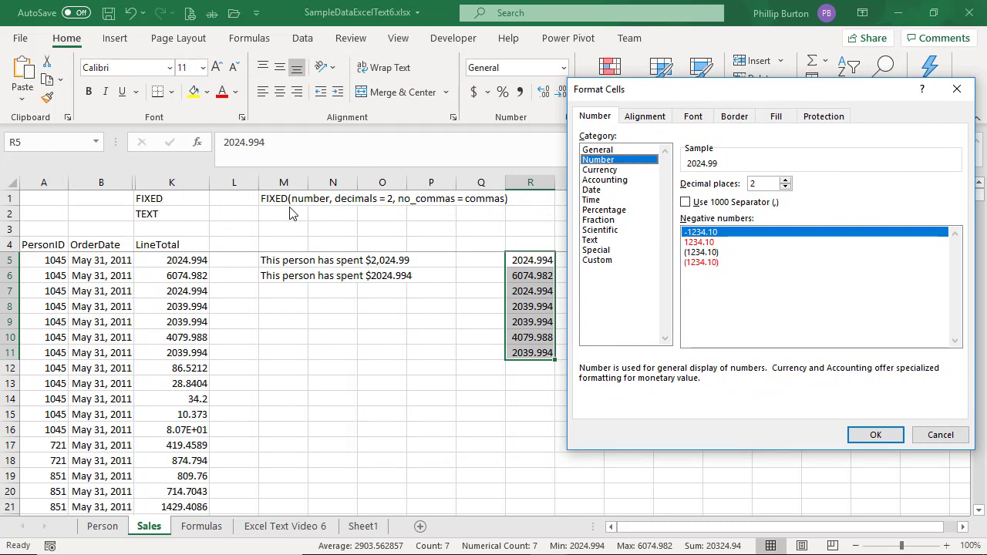
left_click(626, 171)
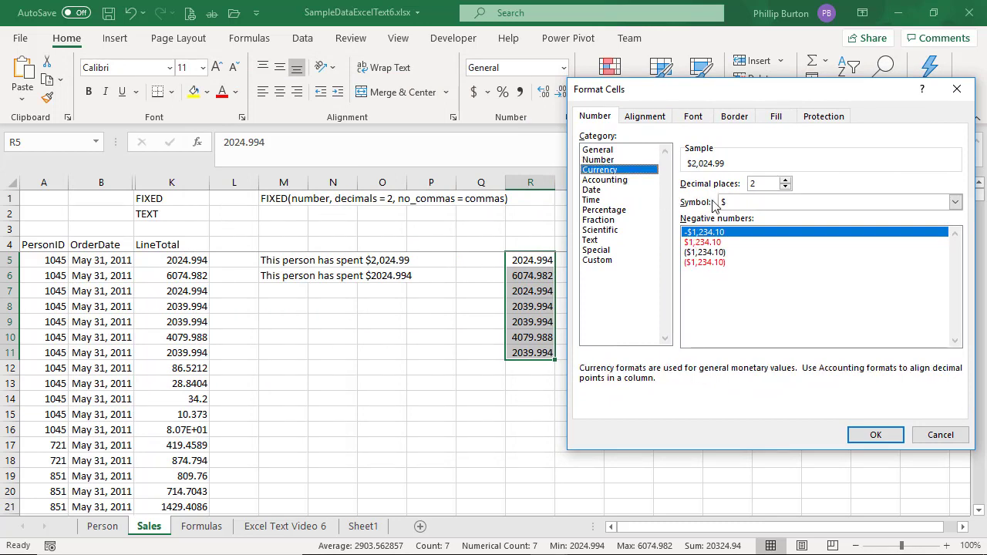
left_click(620, 180)
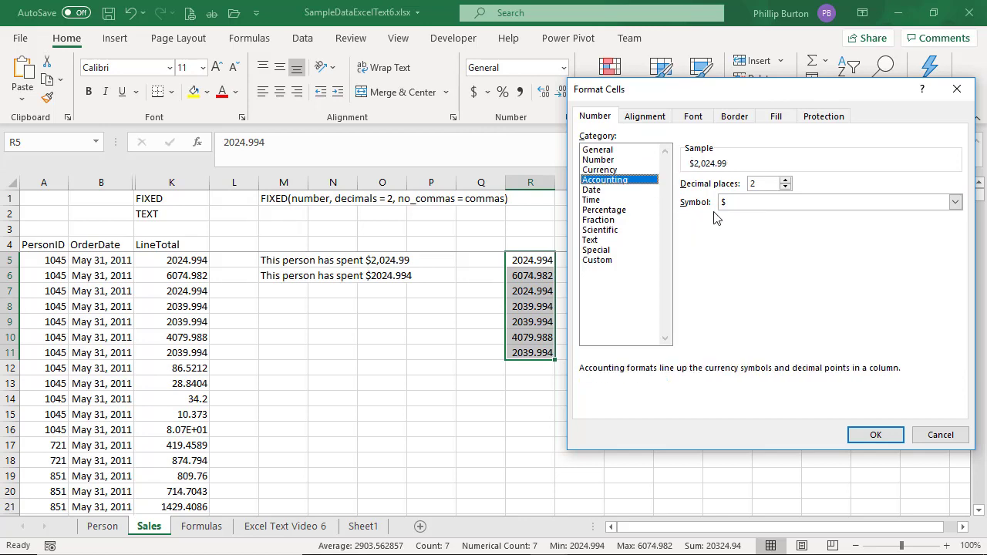
left_click(615, 171)
left_click(875, 434)
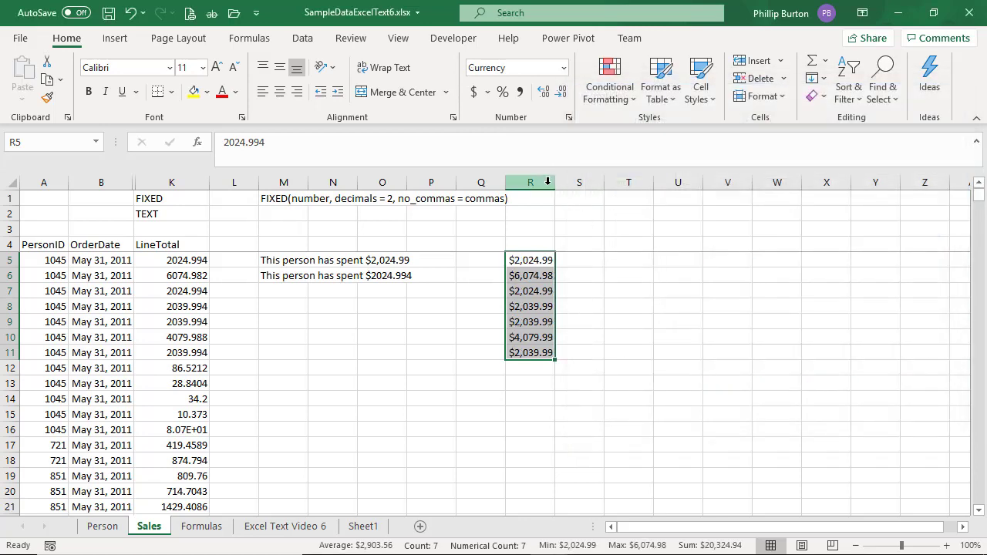
left_click_drag(554, 182, 583, 182)
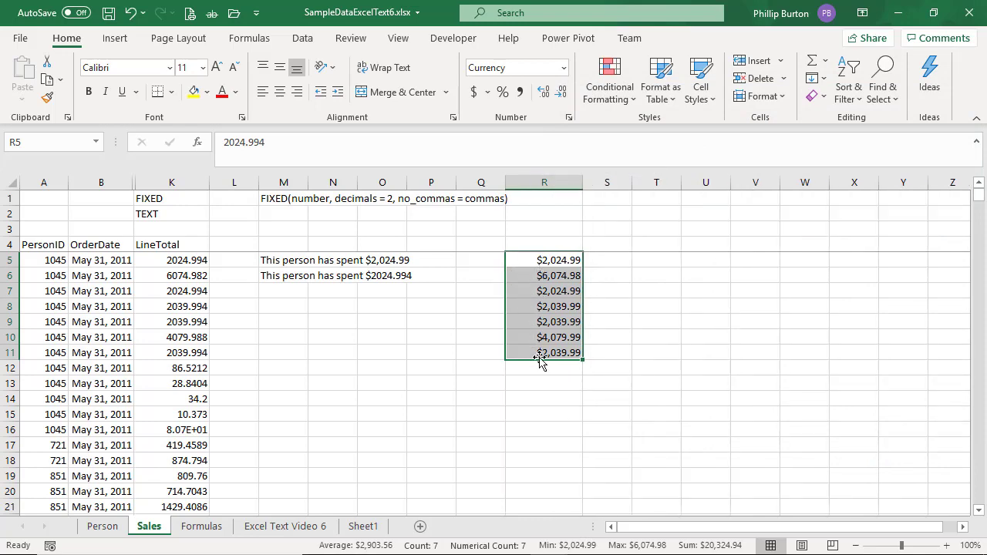
Step: Apply the Accounting number format to cells R5:R11
left_click(568, 117)
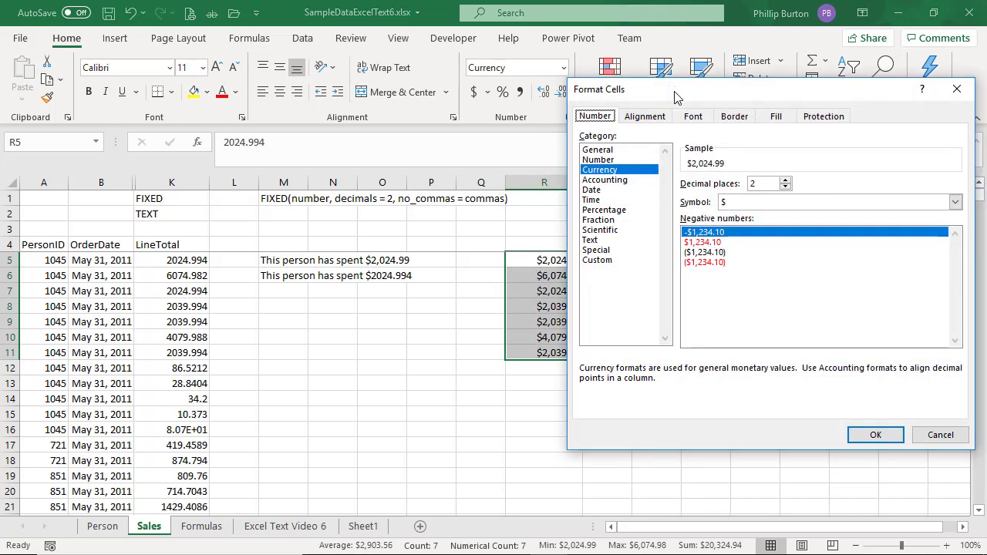
left_click_drag(674, 96, 146, 132)
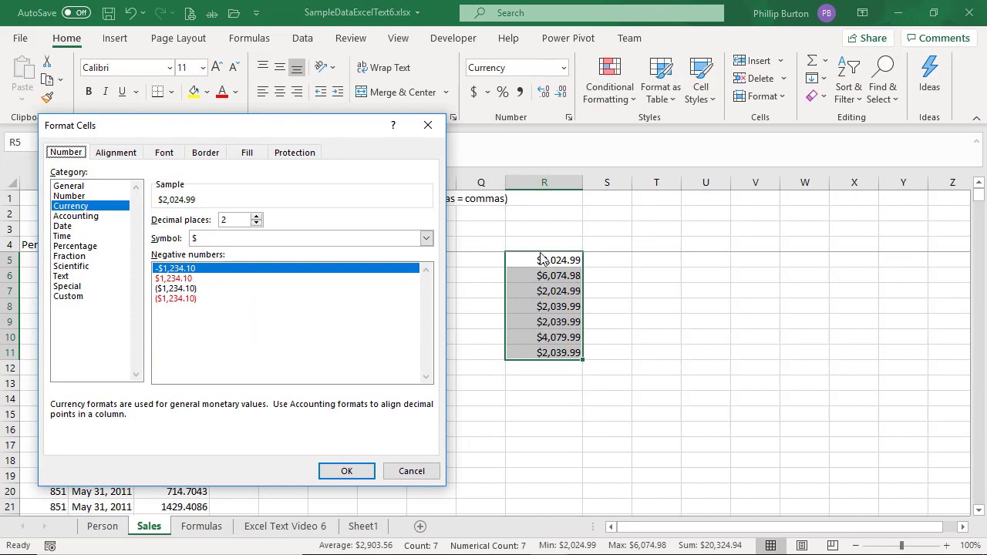
left_click(93, 216)
left_click(346, 471)
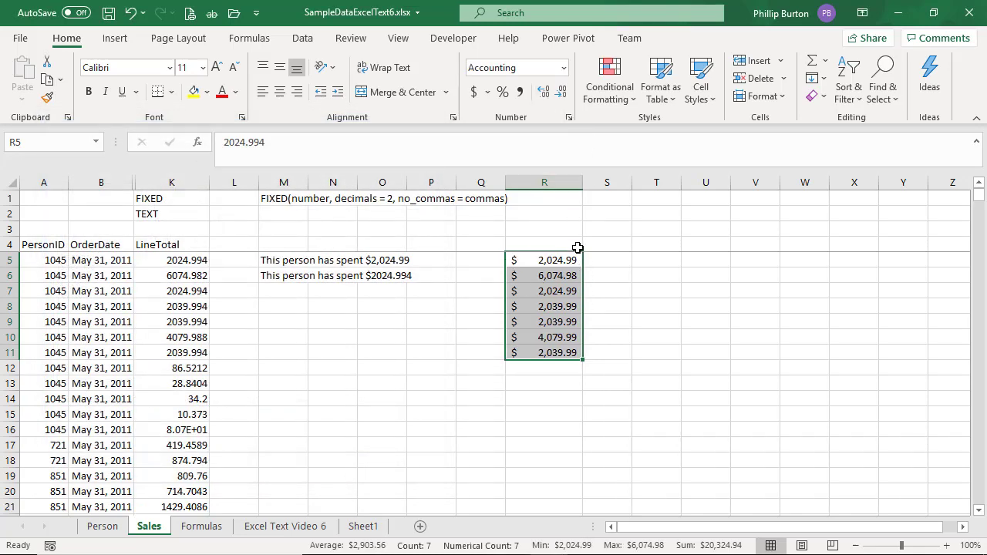
Step: Undo and redo the Accounting format on R5:R11 to compare it with Currency, ending on the Currency format
key("ctrl+shift+4")
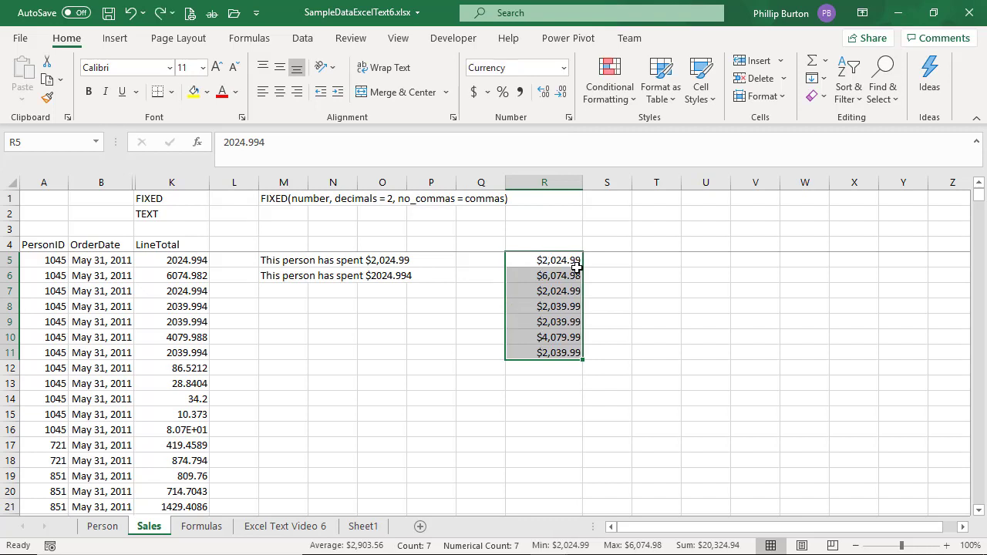
key("ctrl+z")
key("ctrl+y")
key("ctrl+z")
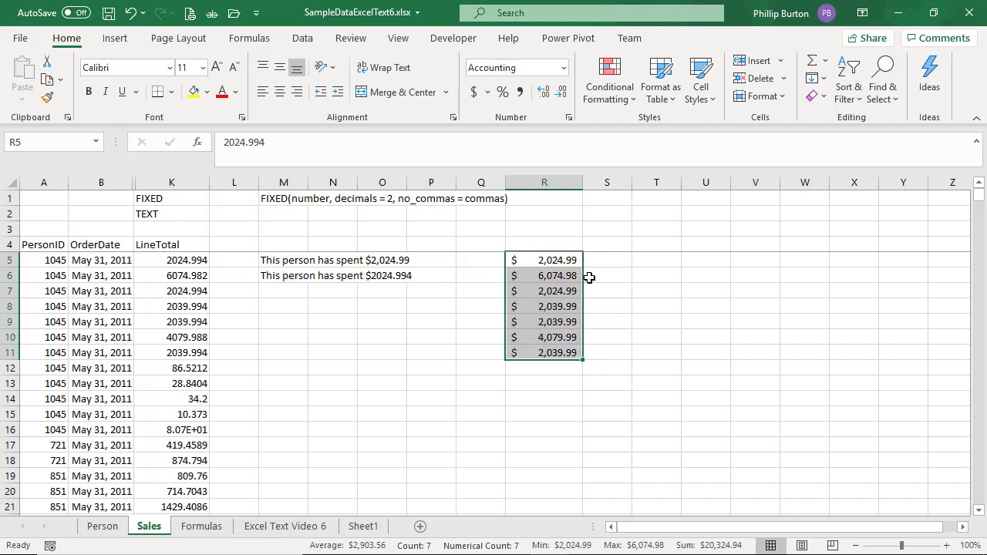
key("ctrl+y")
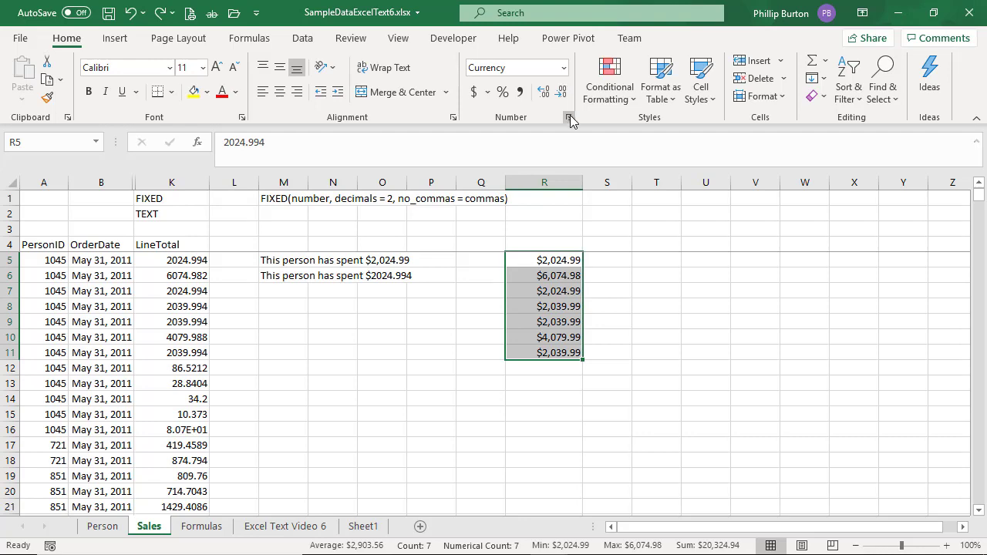
Step: Preview the Percentage, Text and Scientific number formats for R5:R11, and keep the Currency format
left_click(568, 117)
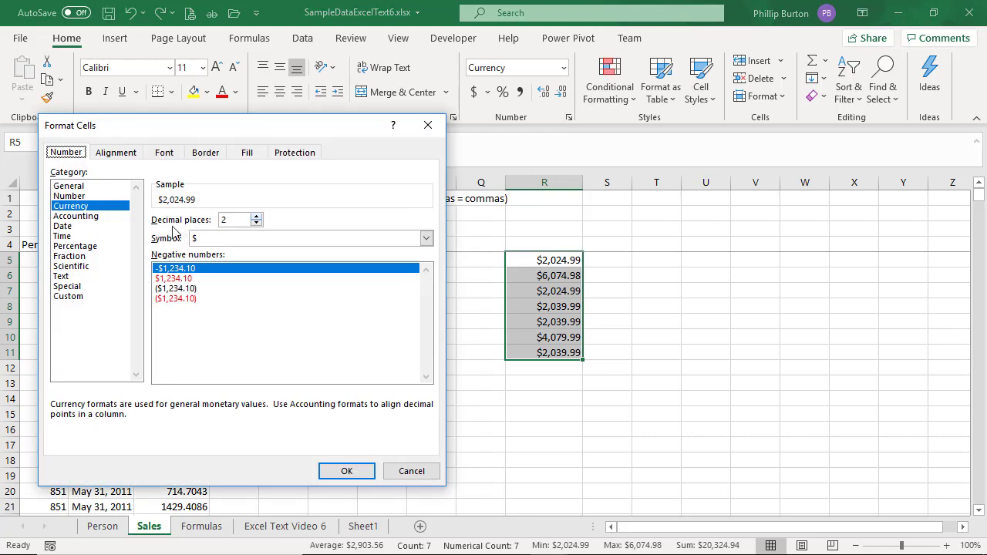
left_click(99, 246)
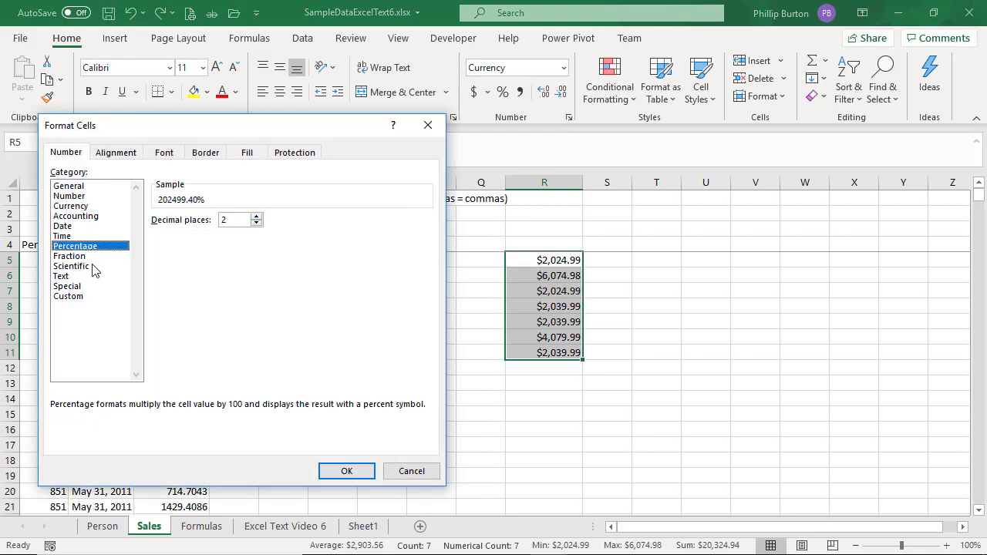
left_click(90, 276)
left_click(93, 267)
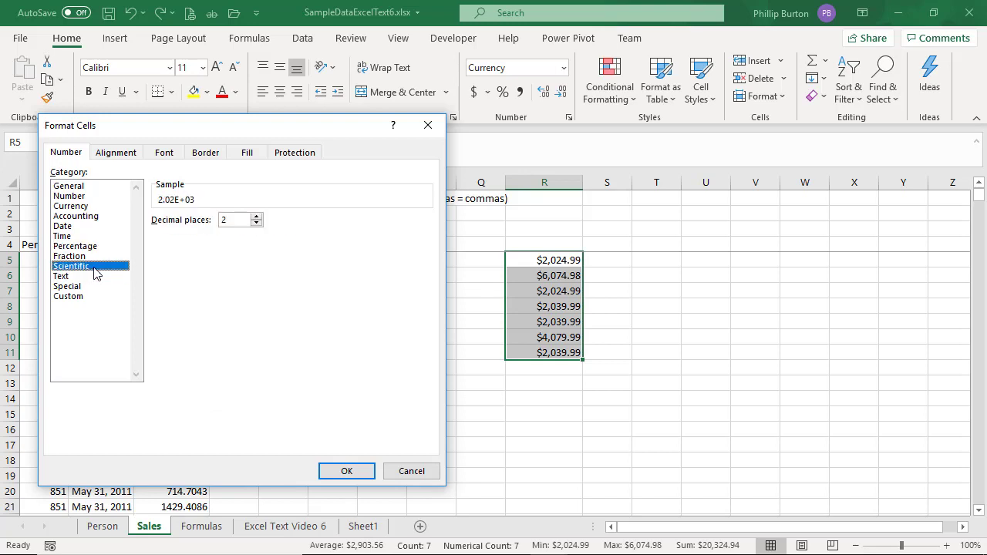
left_click_drag(231, 134, 625, 148)
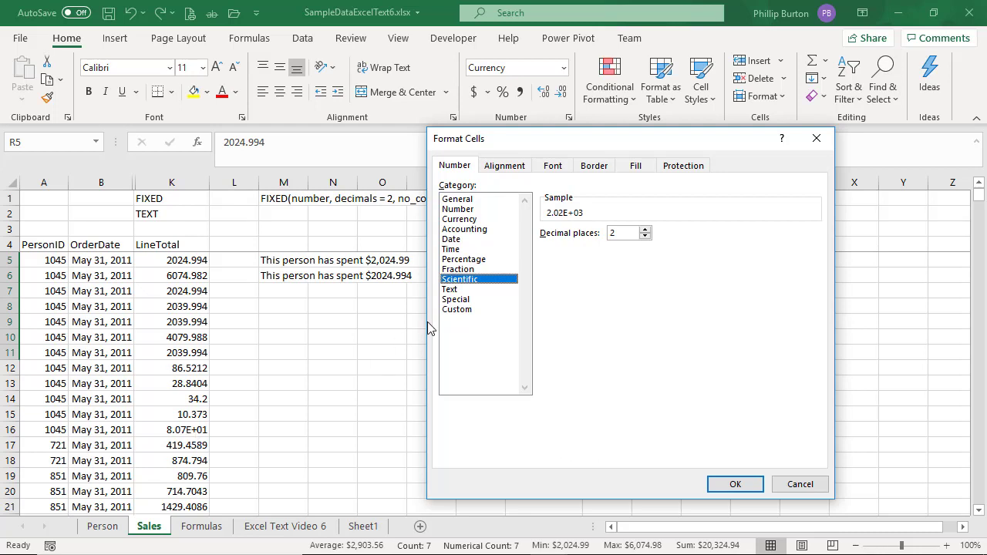
left_click_drag(539, 141, 225, 146)
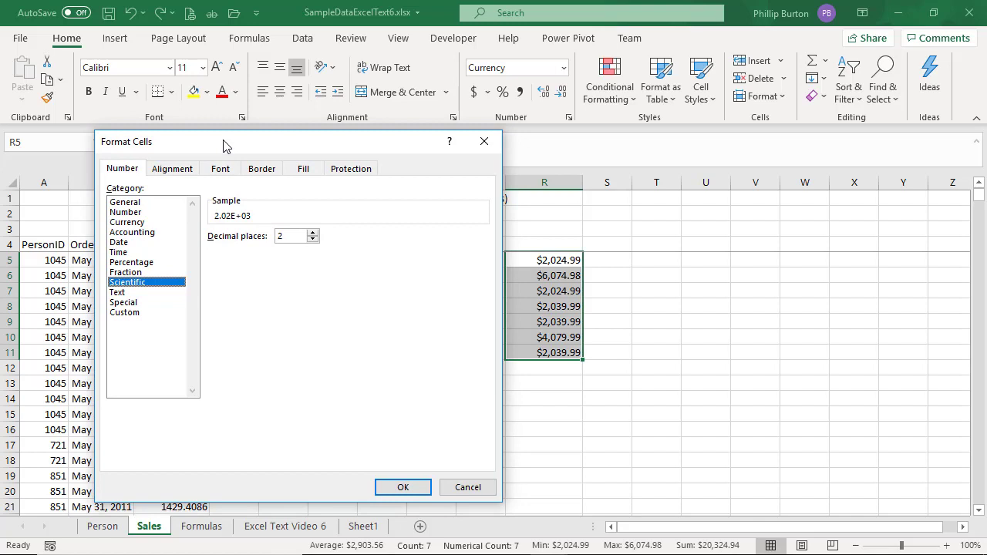
left_click(145, 222)
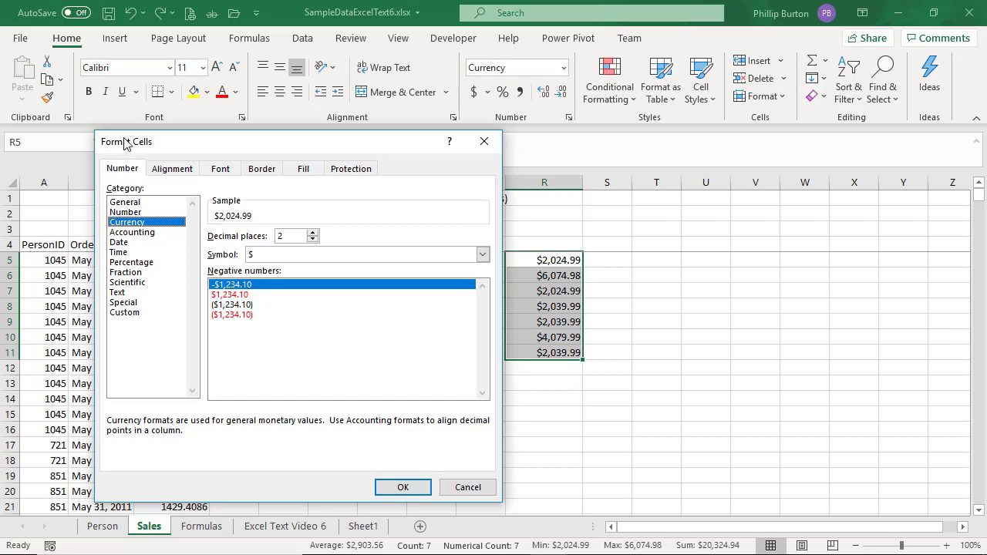
left_click(402, 486)
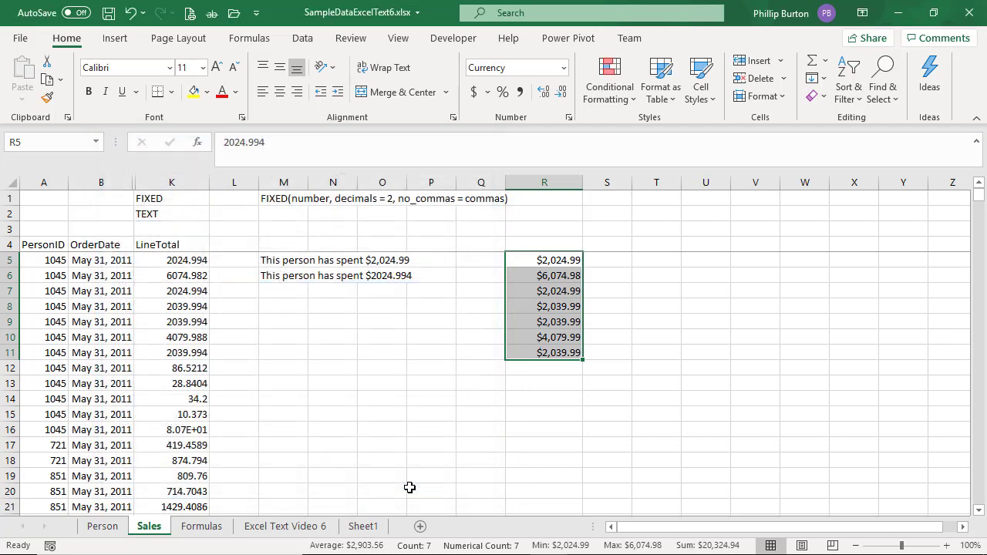
double_click(288, 290)
type("=currency")
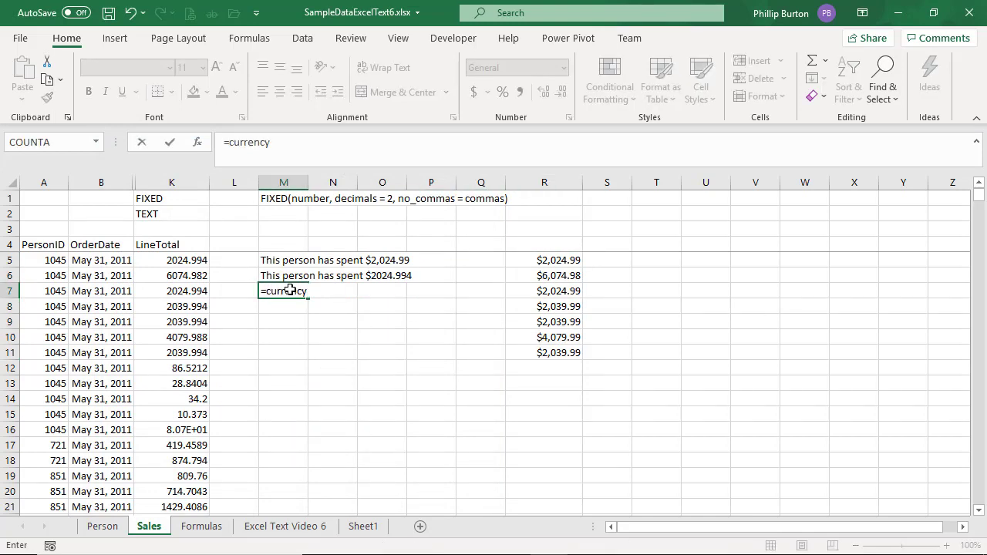
key("Escape")
left_click(289, 275)
left_click(340, 145)
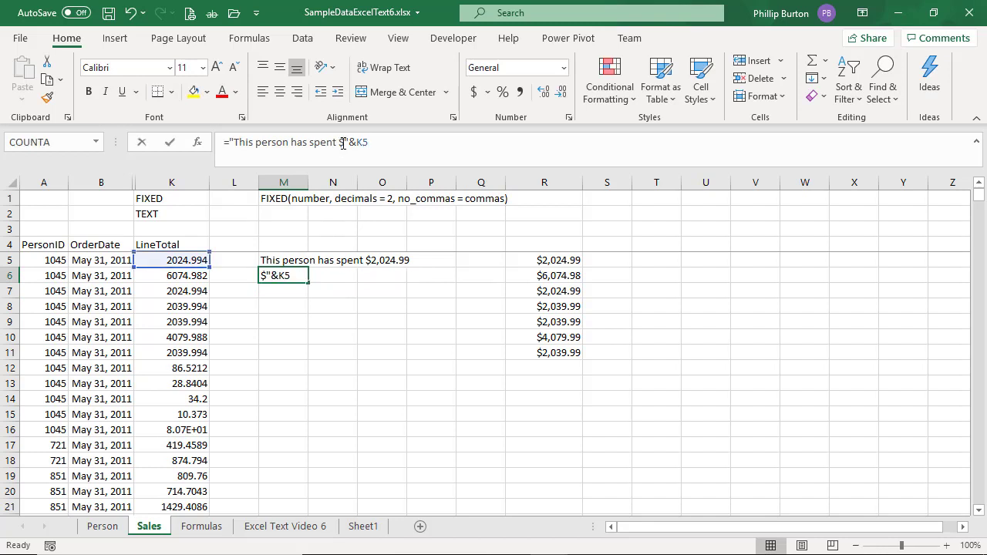
key("Escape")
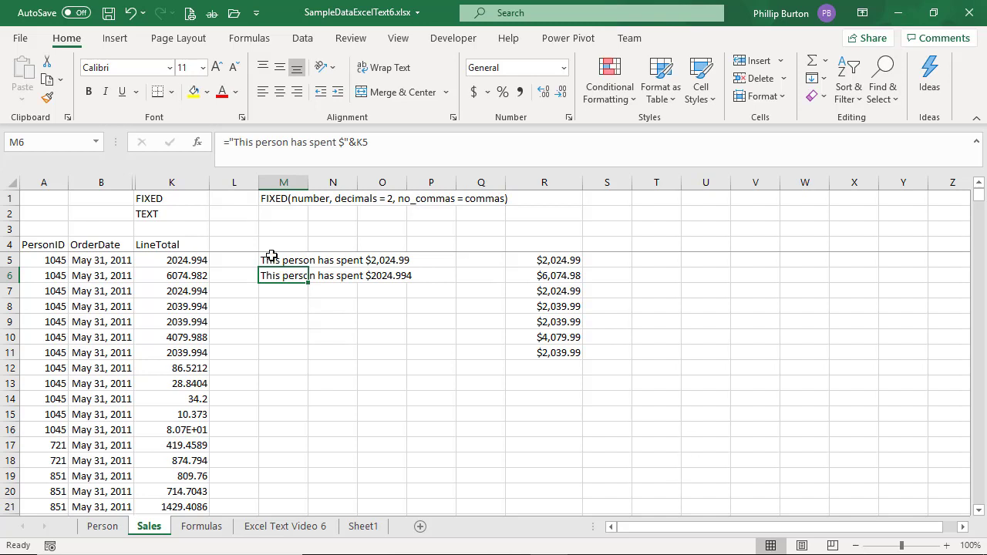
left_click(160, 221)
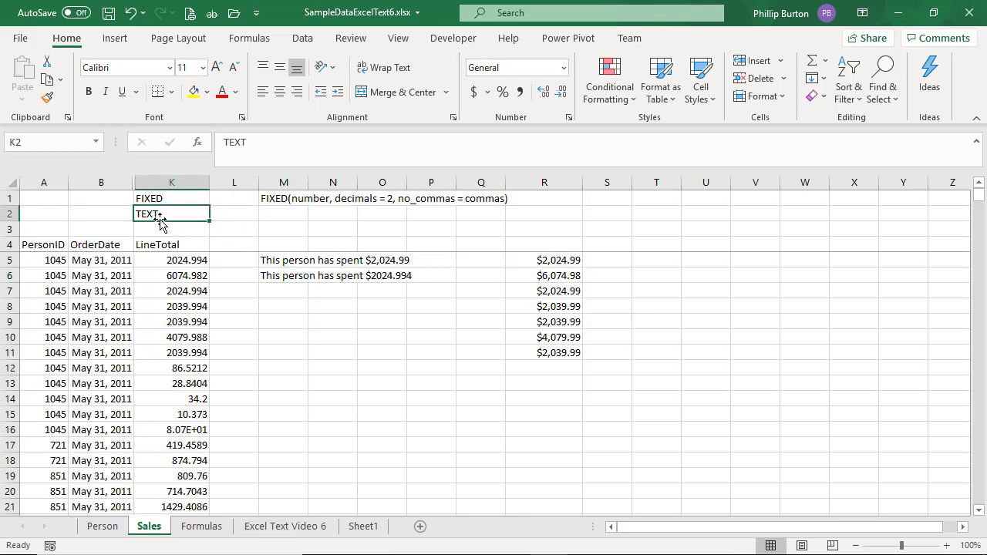
Step: Copy the text of the M5 formula, ="This person has spent $"& FIXED(K5,2,FALSE), into cell M7
left_click(289, 261)
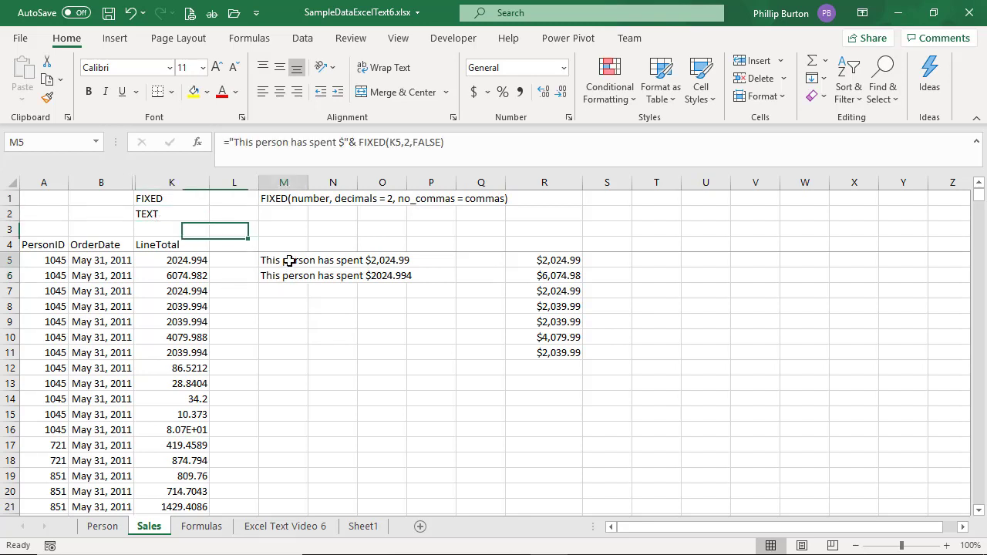
left_click(341, 141)
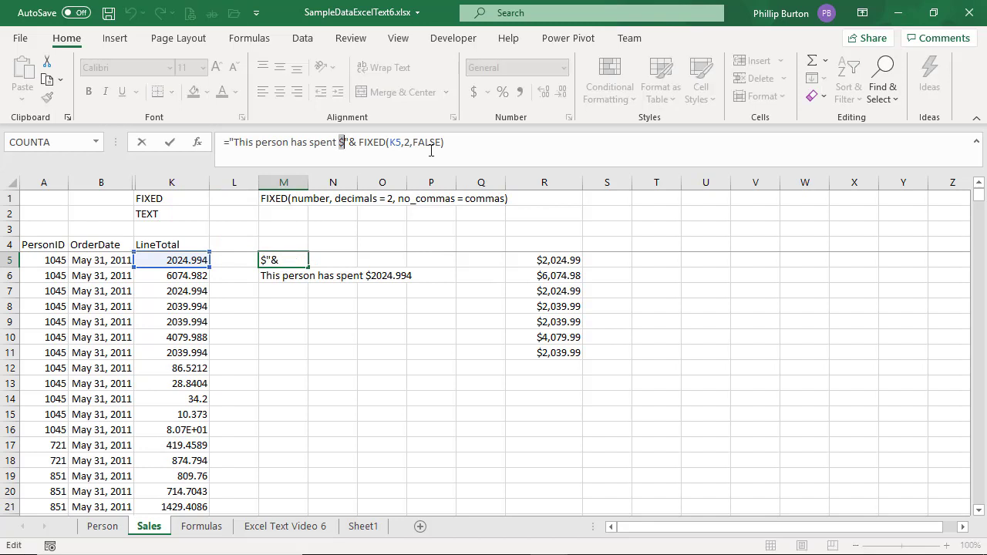
key("Escape")
left_click_drag(467, 150, 224, 145)
key("ctrl+c")
key("Escape")
left_click(293, 292)
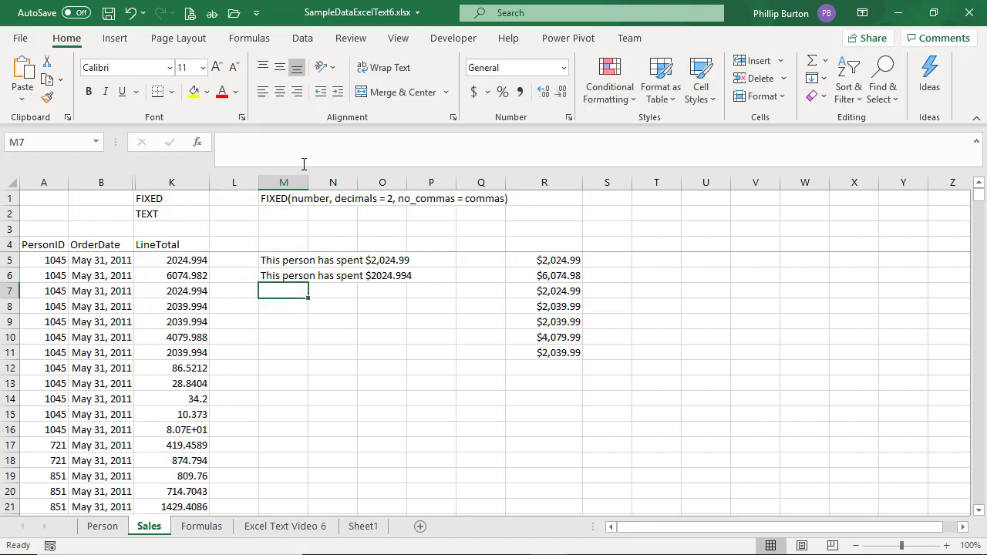
left_click(305, 160)
key("ctrl+v")
Step: Edit the formula in M7 to ="This person has spent "& K5, dropping the dollar sign and the FIXED function
key("Delete")
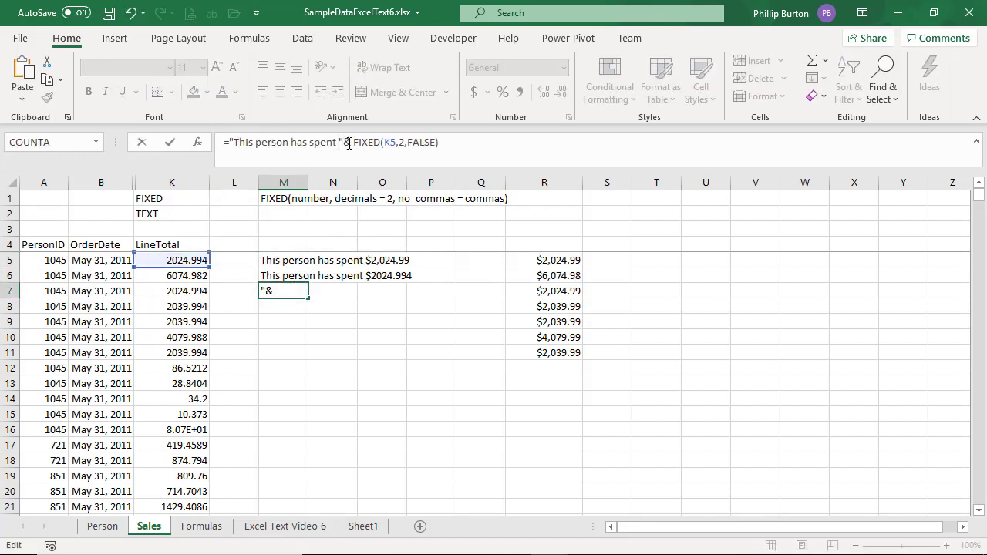
left_click_drag(354, 145, 481, 149)
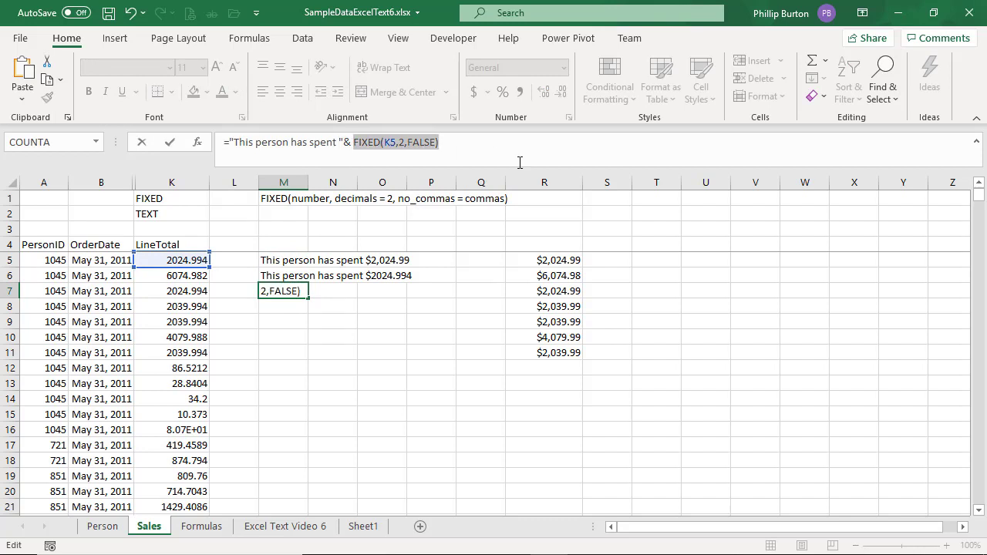
type("K5")
key("ctrl+Return")
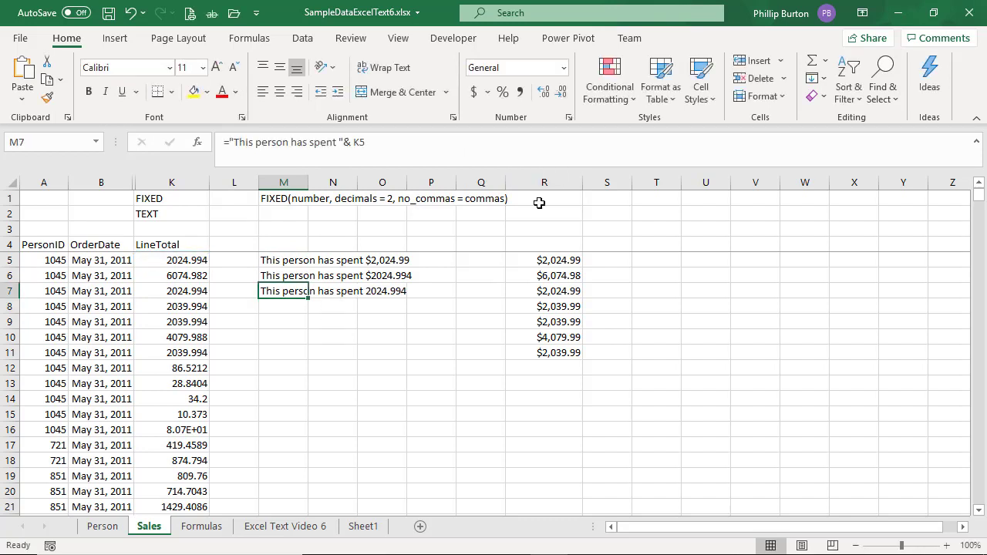
Step: Copy the custom format code $#,##0.00 from the number format of R5:R11, leaving the cells' formatting as it is
left_click_drag(535, 260, 543, 352)
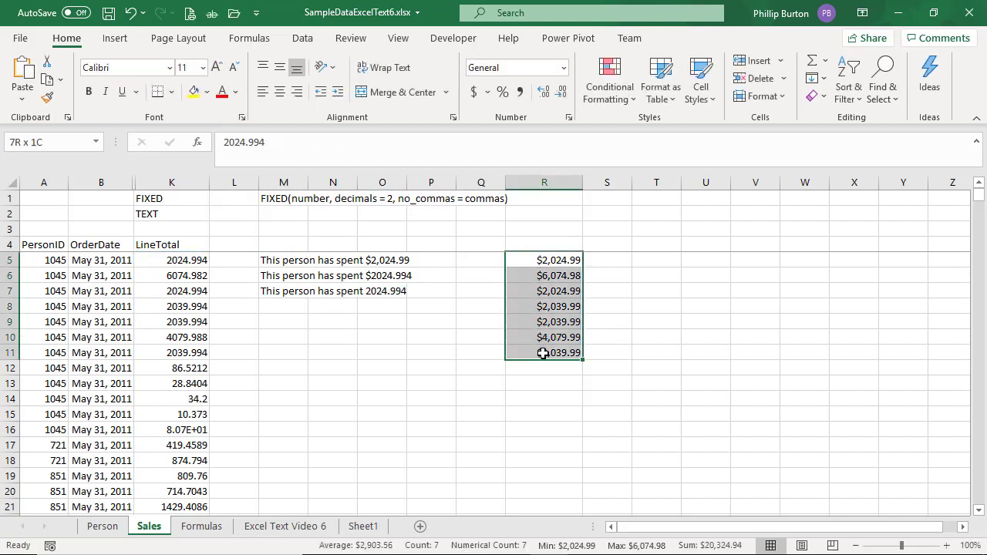
left_click(569, 118)
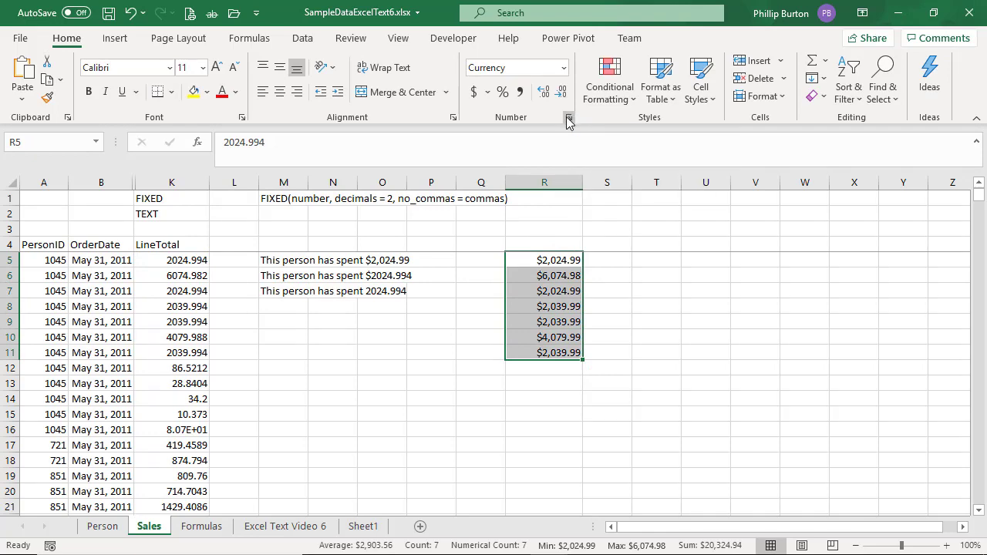
left_click_drag(279, 148, 651, 108)
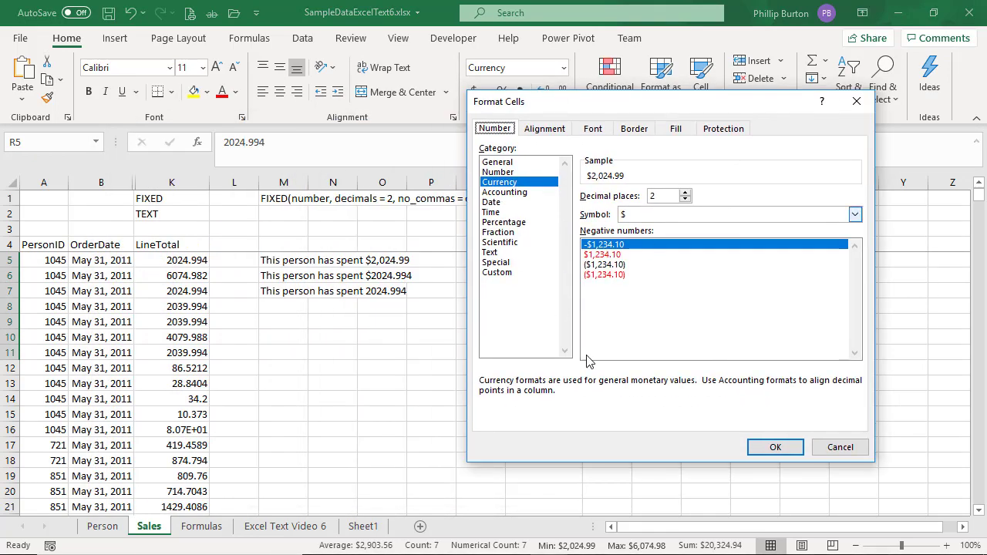
left_click(498, 273)
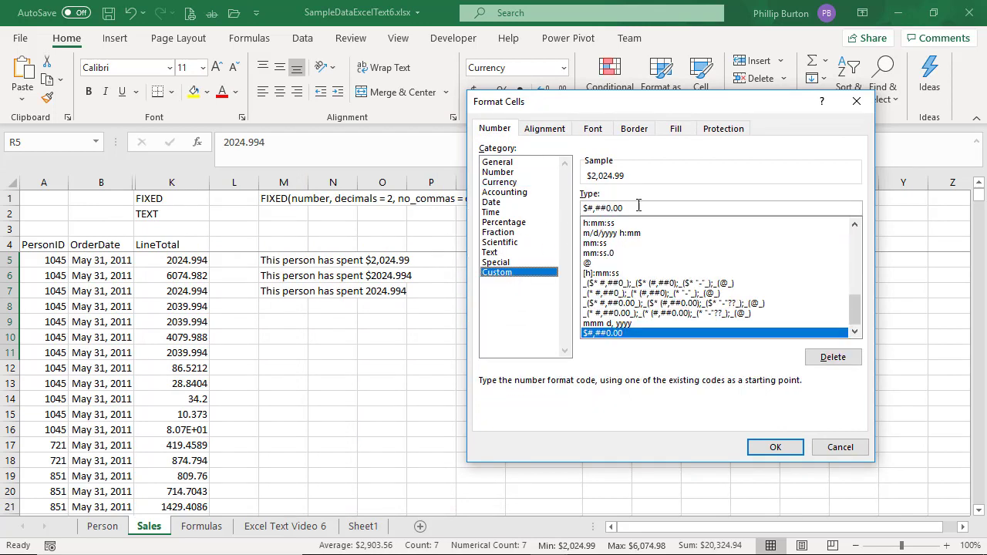
left_click_drag(645, 210, 559, 209)
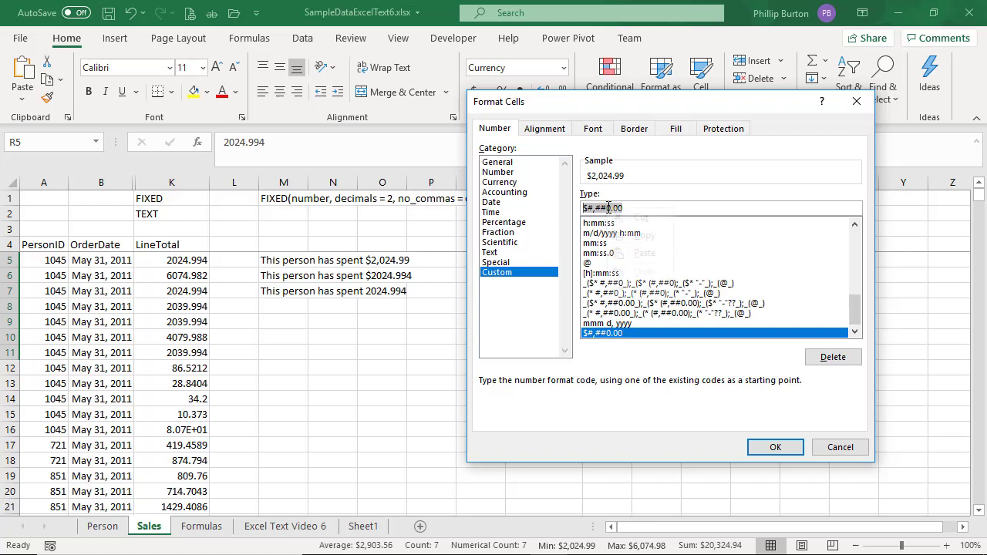
right_click(608, 207)
left_click(651, 237)
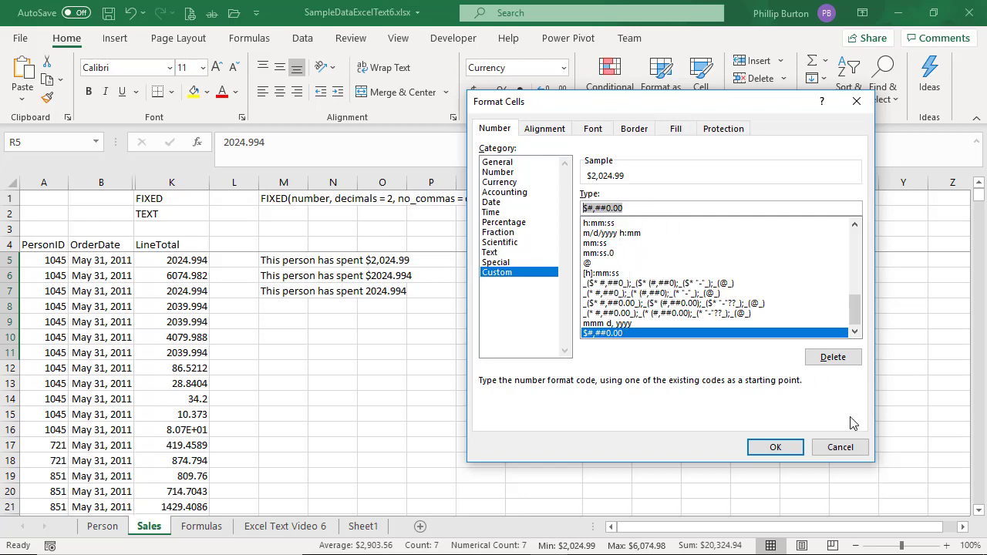
left_click(842, 448)
Step: Wrap K5 in the M7 formula in TEXT with the format code, giving ="This person has spent "& TEXT(K5,"$#,##0.00")
left_click(297, 293)
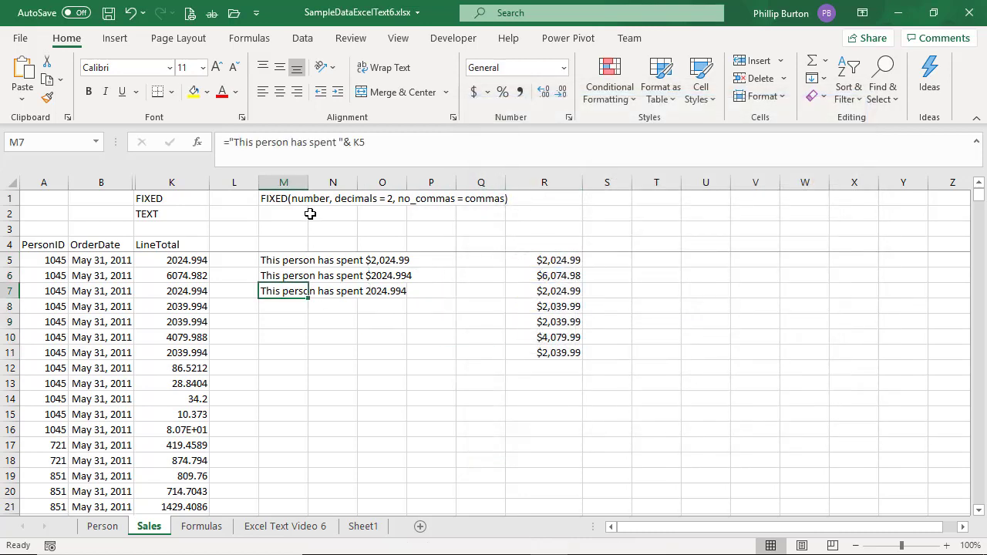
left_click(351, 143)
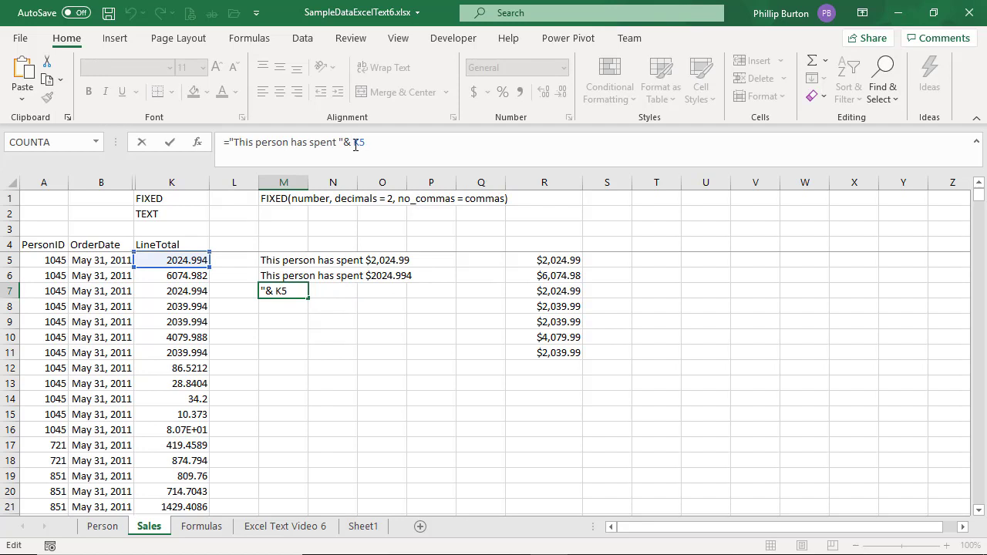
left_click_drag(353, 143, 366, 143)
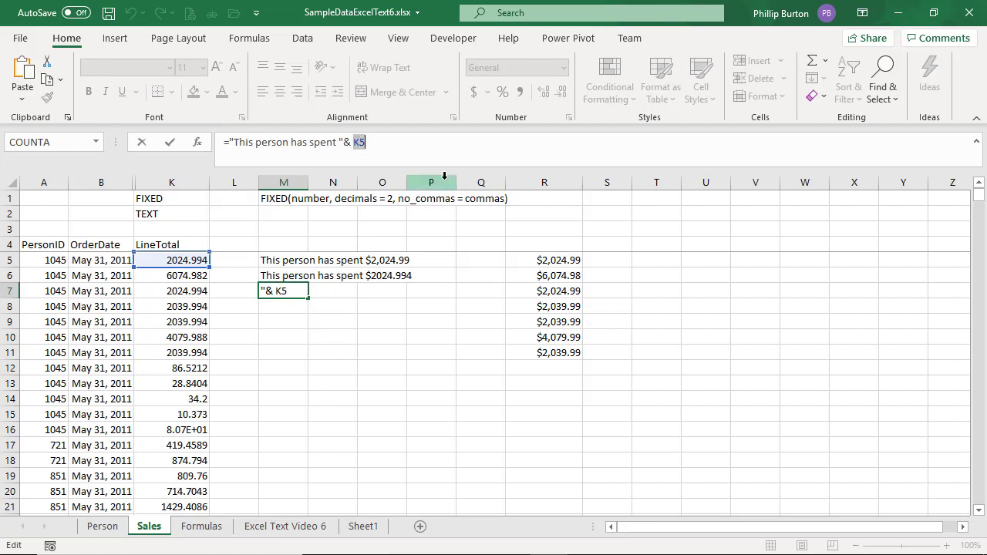
left_click(352, 143)
type("text(K5")
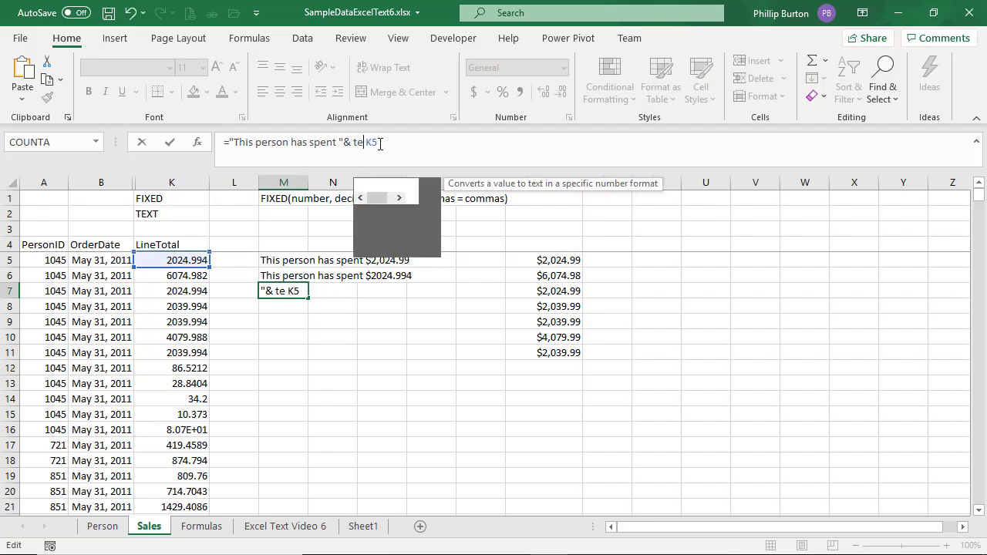
type(",")
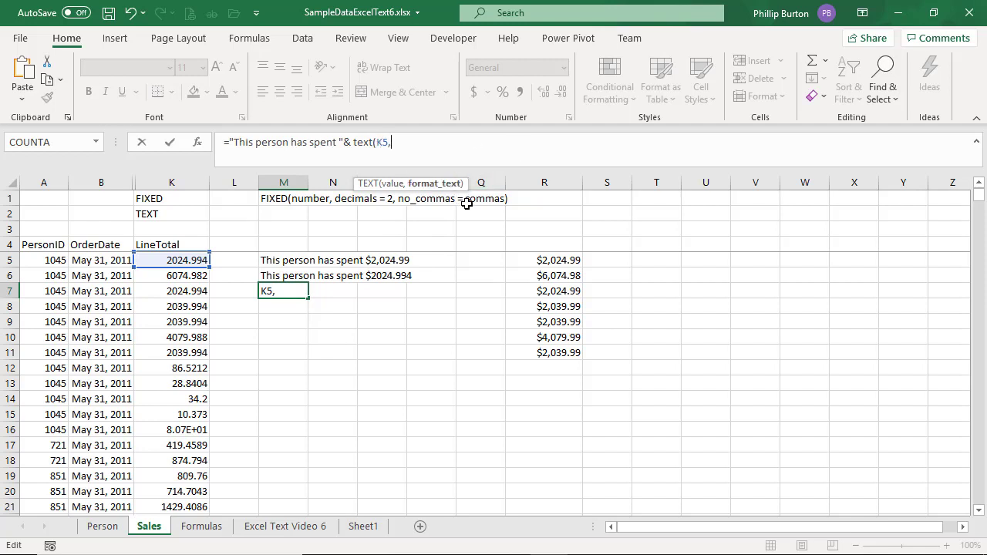
type("\"$#,##0.00\"")
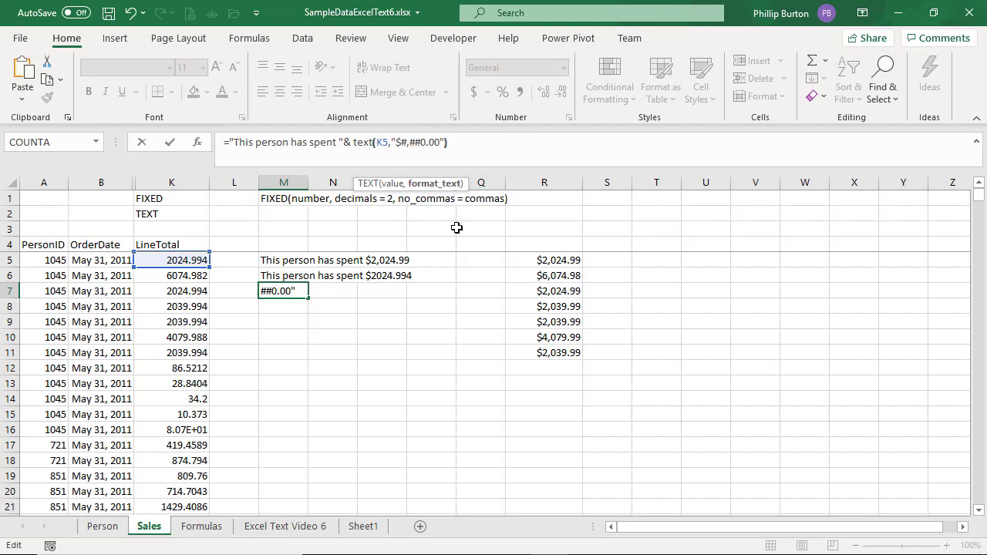
type(")")
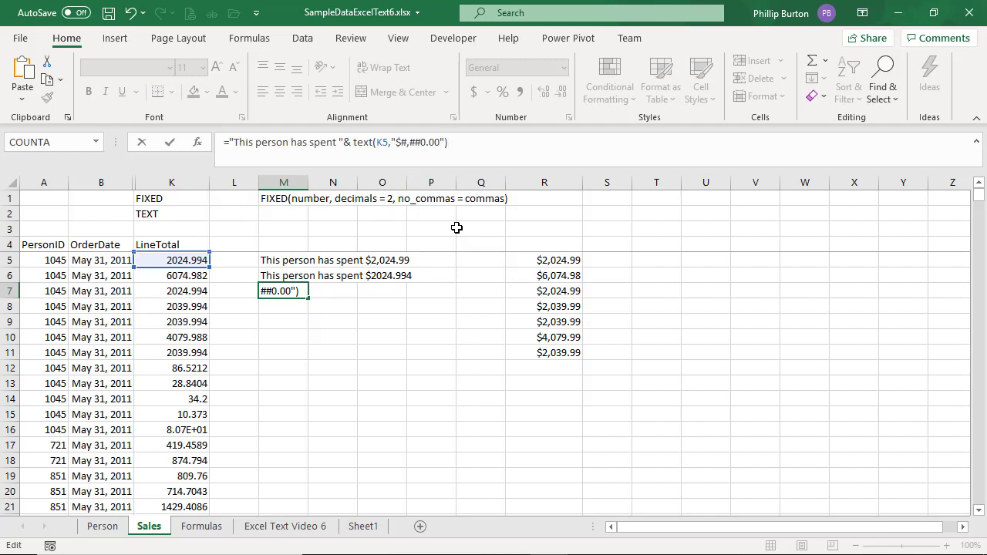
left_click(387, 143)
left_click_drag(396, 143, 440, 144)
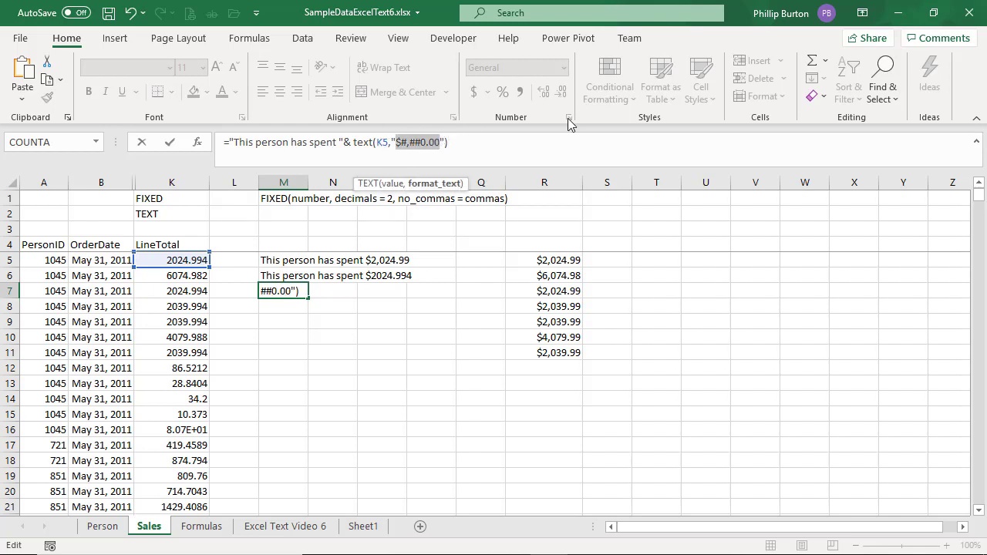
key("Return")
key("Up")
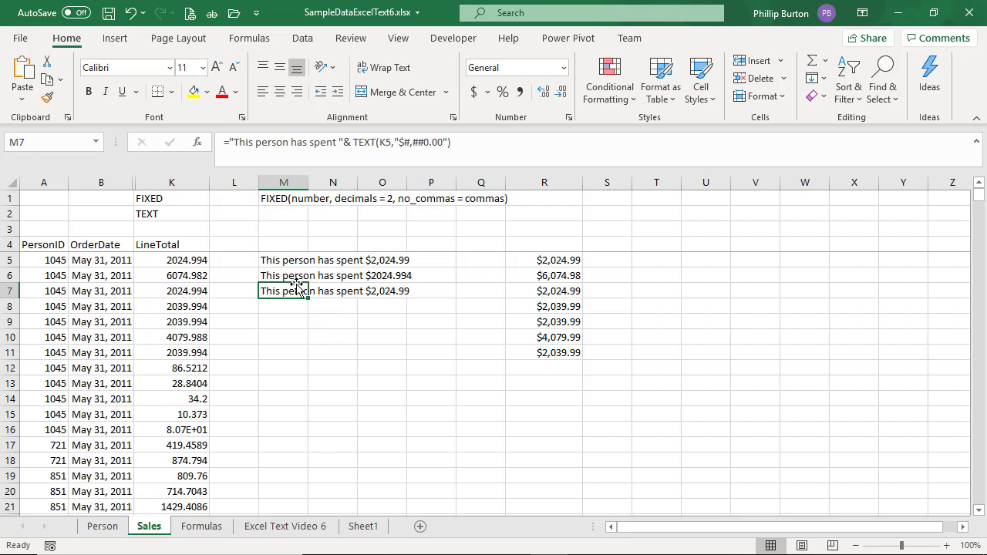
Step: Move the M7 formula into M5, replacing its contents, and copy its format code $#,##0.00 into cell M3
mouse_move(296, 283)
left_mouse_down()
mouse_move(303, 265)
mouse_move(303, 320)
mouse_move(307, 270)
left_mouse_up()
key("Return")
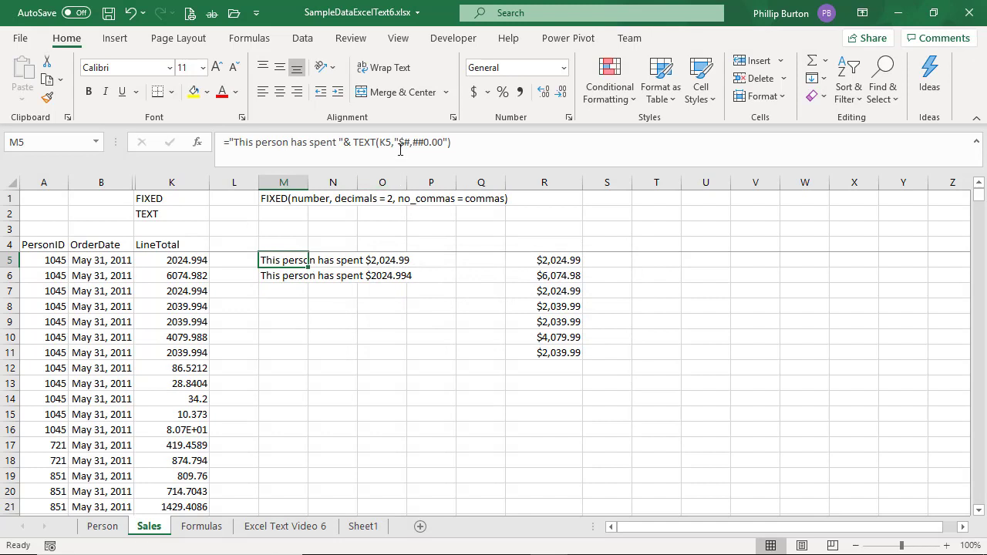
left_click_drag(399, 143, 444, 148)
key("ctrl+c")
key("Return")
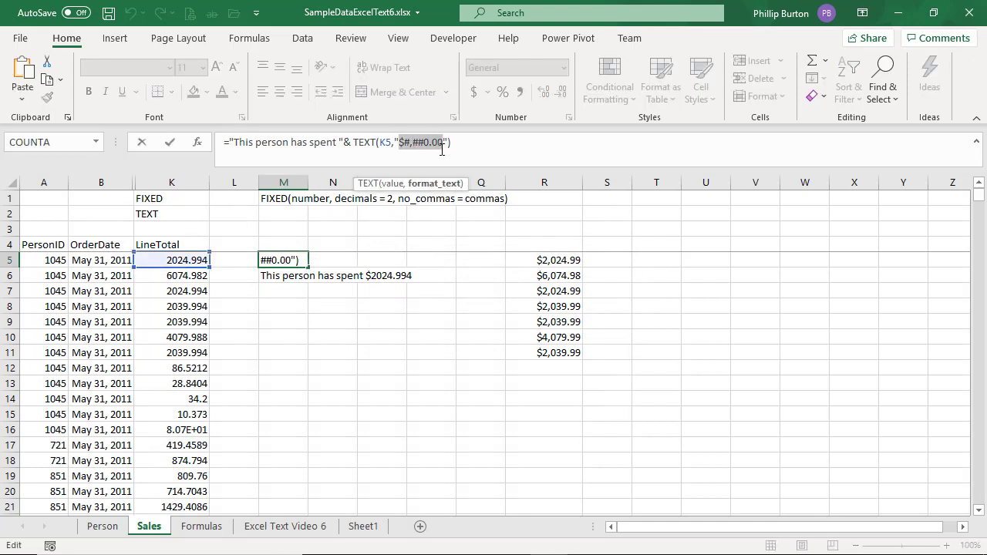
left_click(301, 230)
left_click(328, 154)
key("ctrl+v")
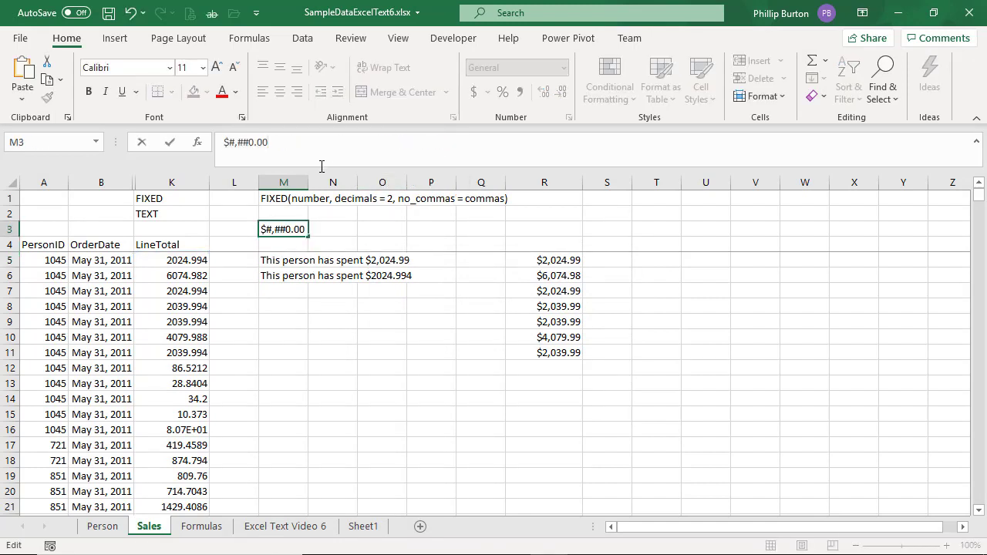
key("Return")
Step: Replace the quoted format code in the M5 formula with the reference M$3
key("Return")
left_click_drag(396, 143, 447, 142)
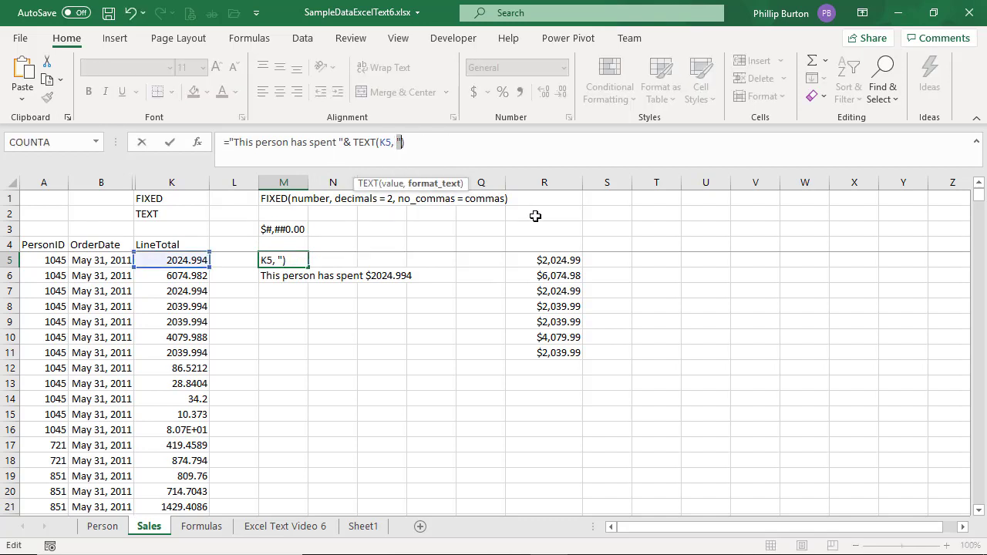
key("BackSpace")
type("m$3")
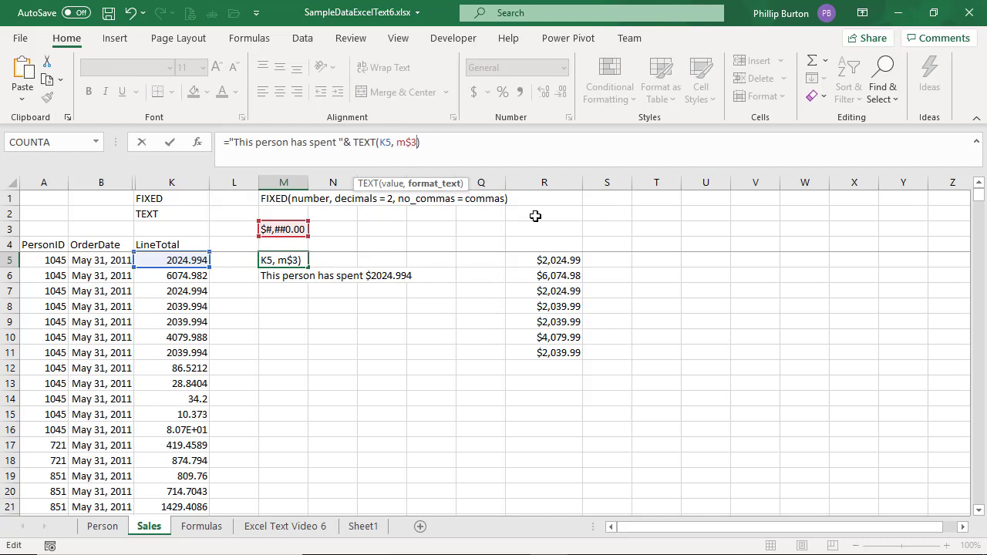
key("Return")
Step: Copy the M5 formula into each cell of M6:M10
key("Up")
key("ctrl+c")
key("Down")
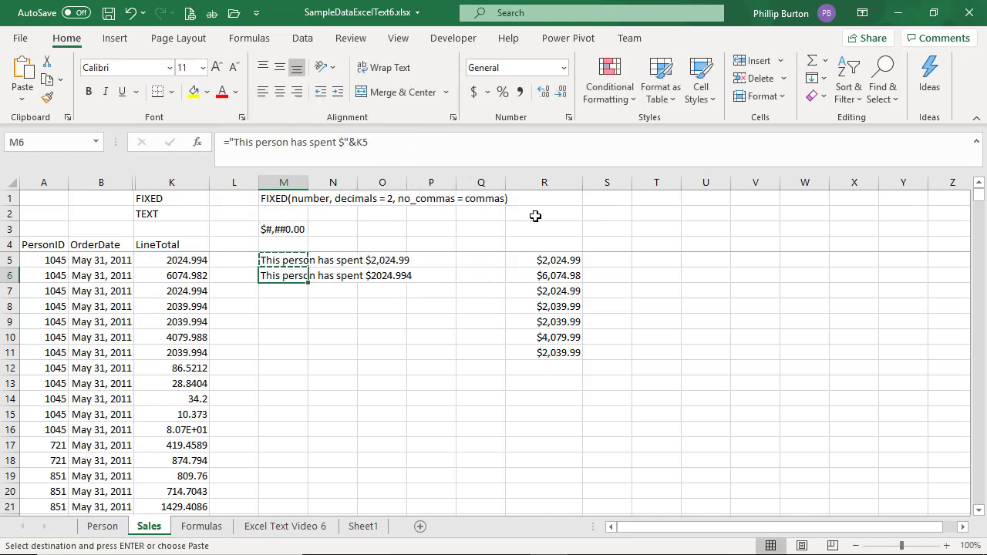
key("ctrl+v")
key("ctrl+c")
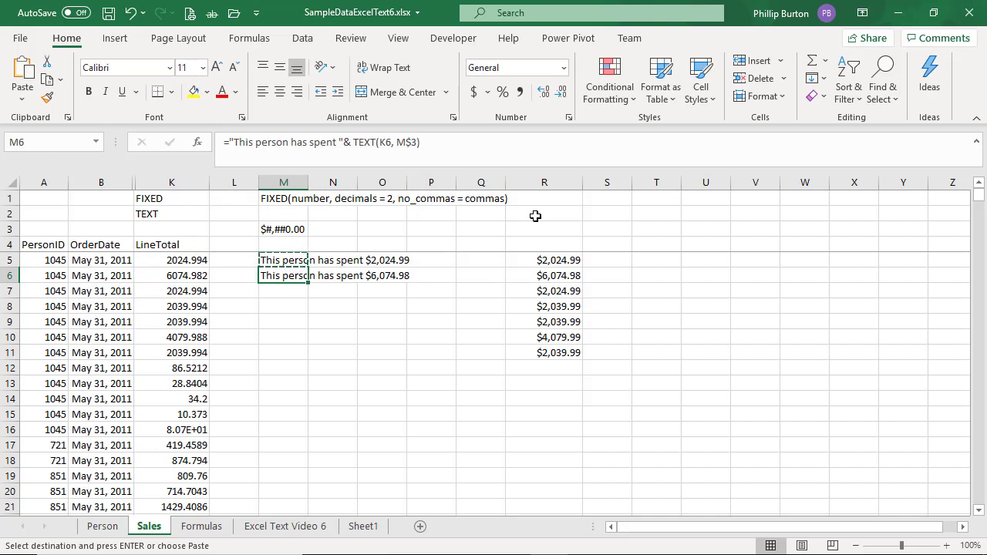
key("Down")
key("ctrl+v")
key("Down")
key("ctrl+v")
key("Down")
key("ctrl+v")
key("Down")
key("ctrl+v")
key("Down")
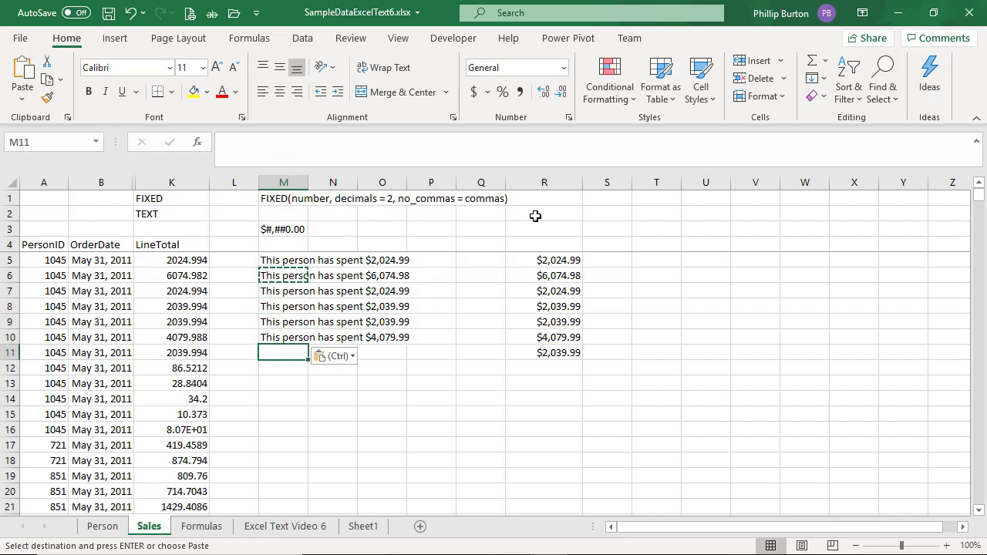
Step: Fill the M6 formula down to M18, and check the M7 formula against the format code in M3
left_click(297, 275)
left_click_drag(308, 283, 295, 460)
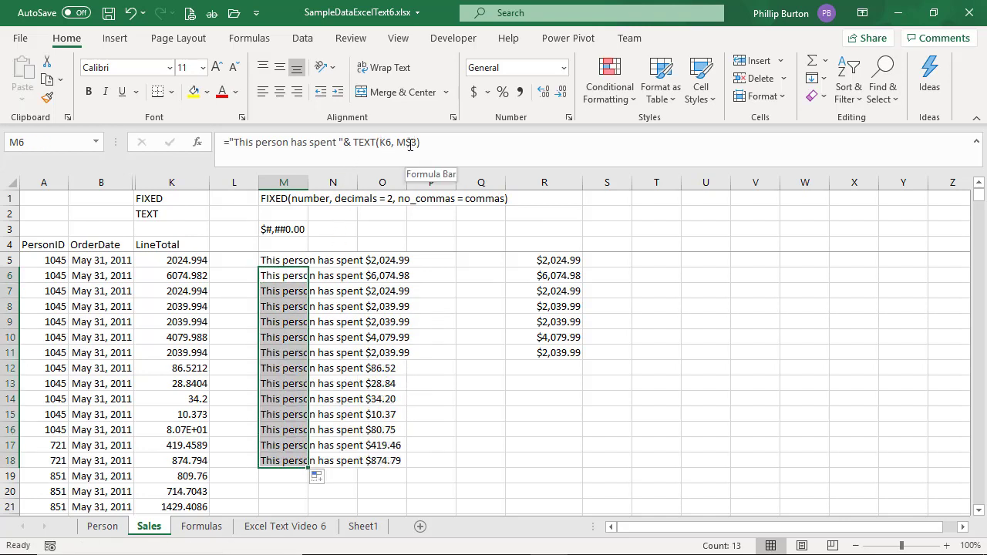
left_click(282, 288)
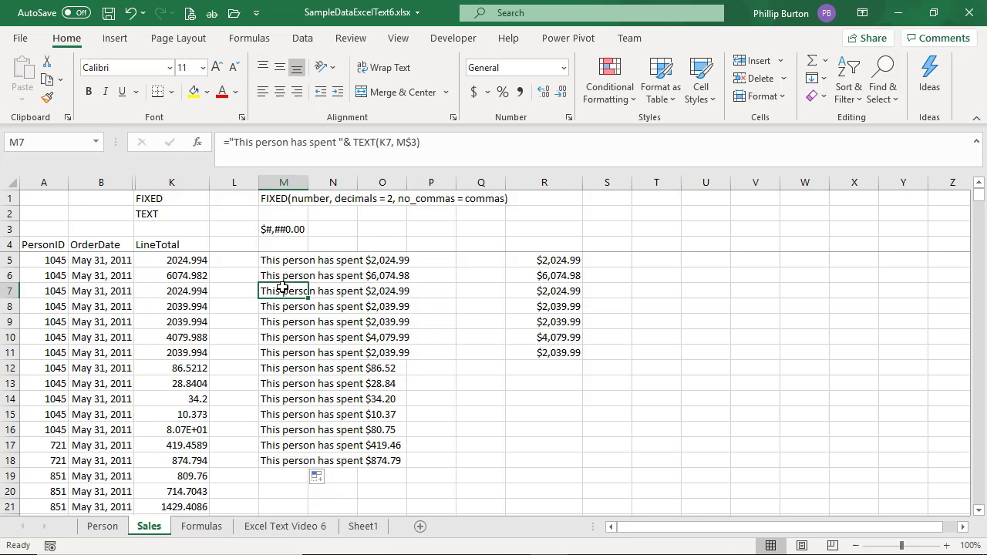
left_click(299, 231)
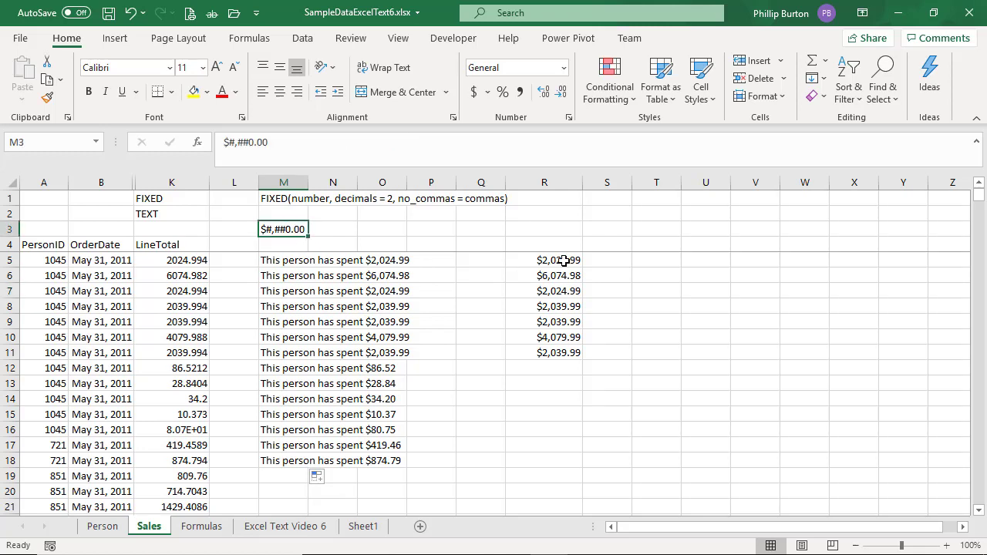
Step: Choose the Currency format with red parenthesized negatives for R5:R11 and copy its custom code $#,##0.00_);[Red]($#,##0.00)
left_click_drag(563, 260, 562, 353)
left_click(569, 117)
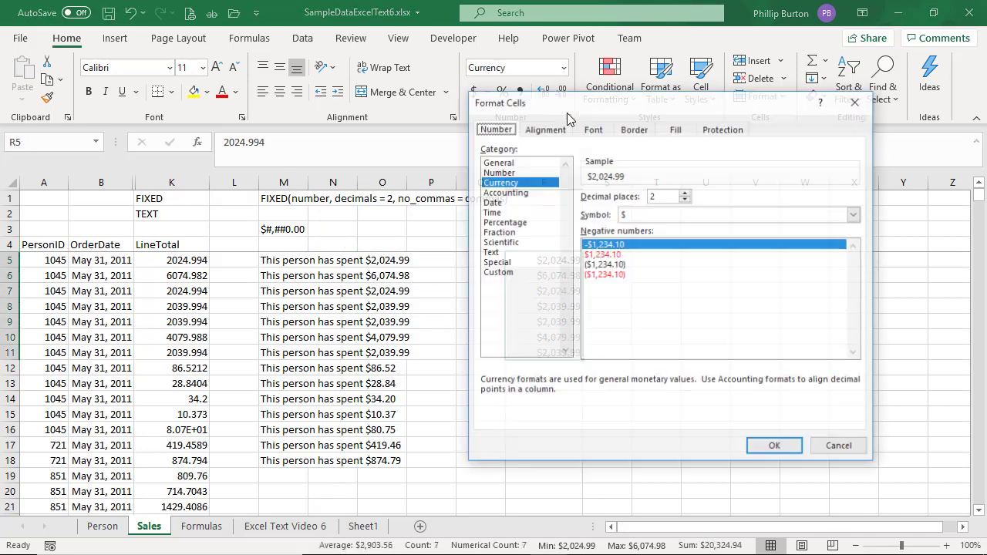
left_click_drag(678, 92, 692, 89)
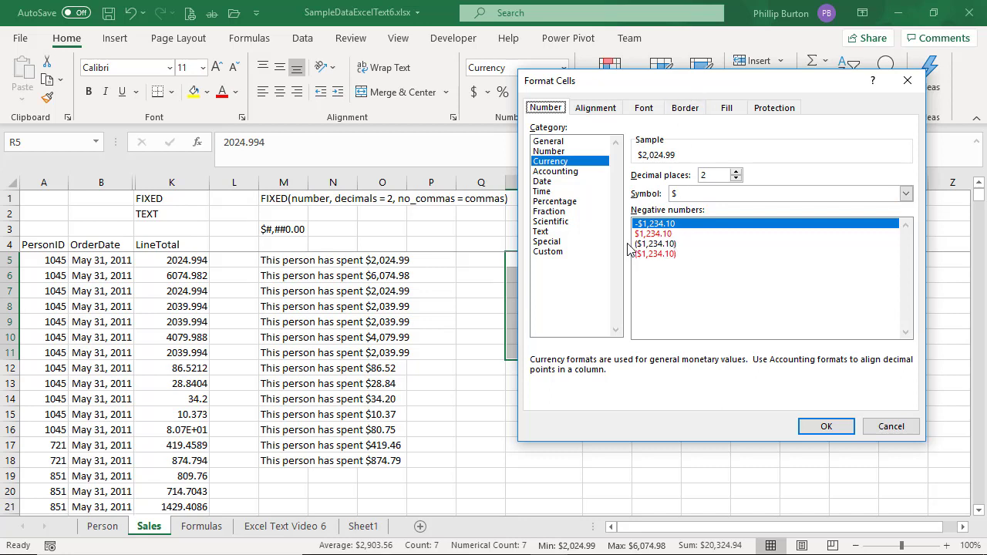
left_click(673, 233)
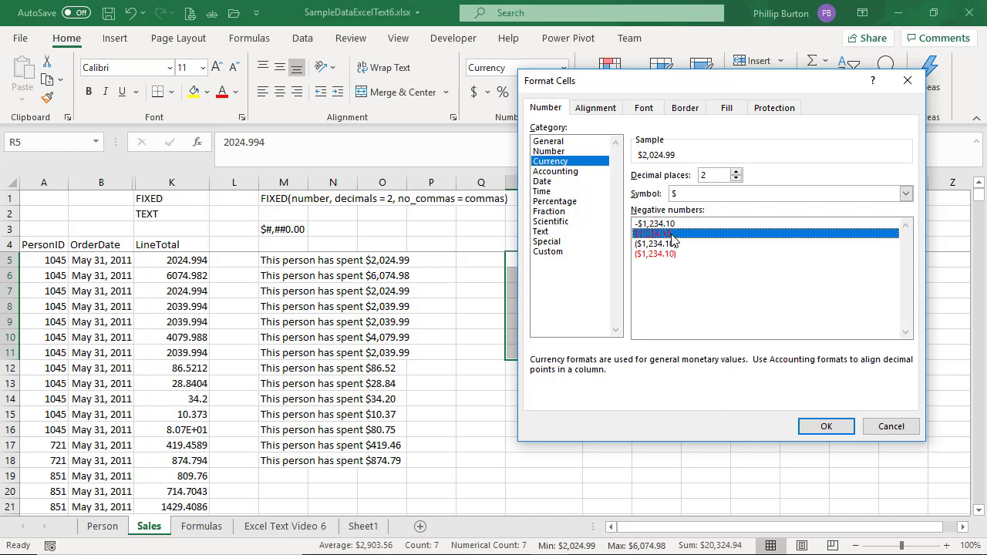
left_click(676, 254)
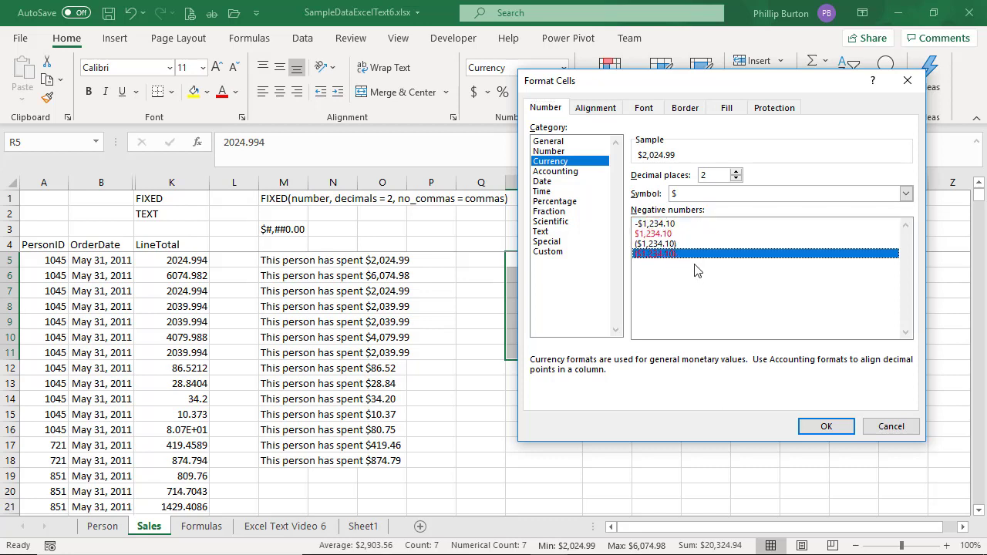
left_click(564, 254)
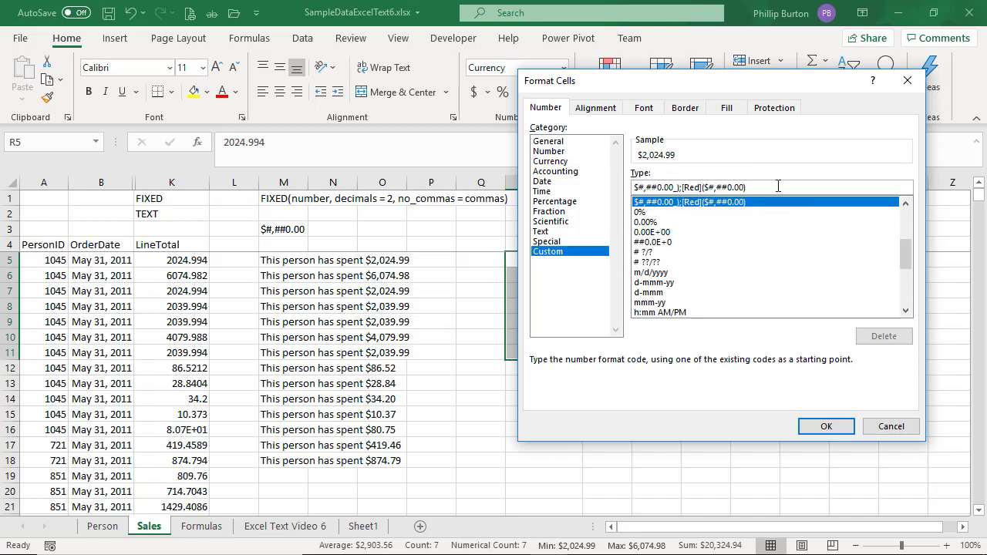
left_click_drag(778, 186, 574, 179)
key("Return")
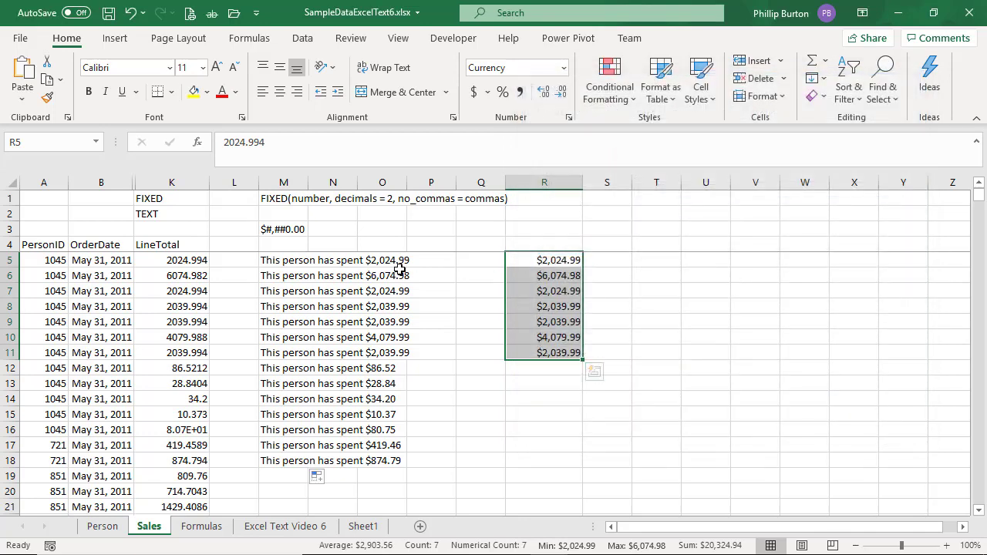
Step: Make the LineTotal values in K7 and K10 negative: -2024.994 and -4079.988
left_click(194, 290)
left_click(224, 143)
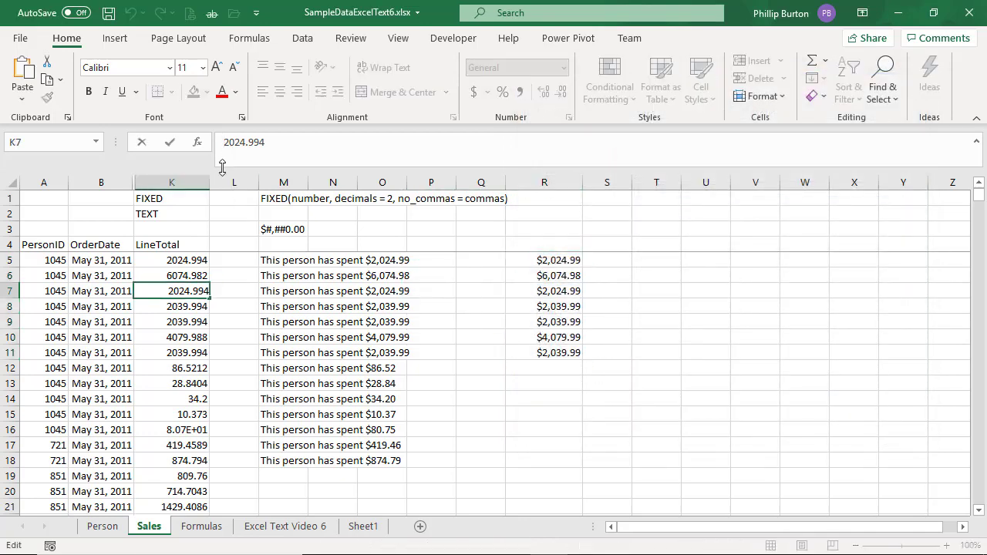
type("-")
key("Return")
key("Down")
key("Down")
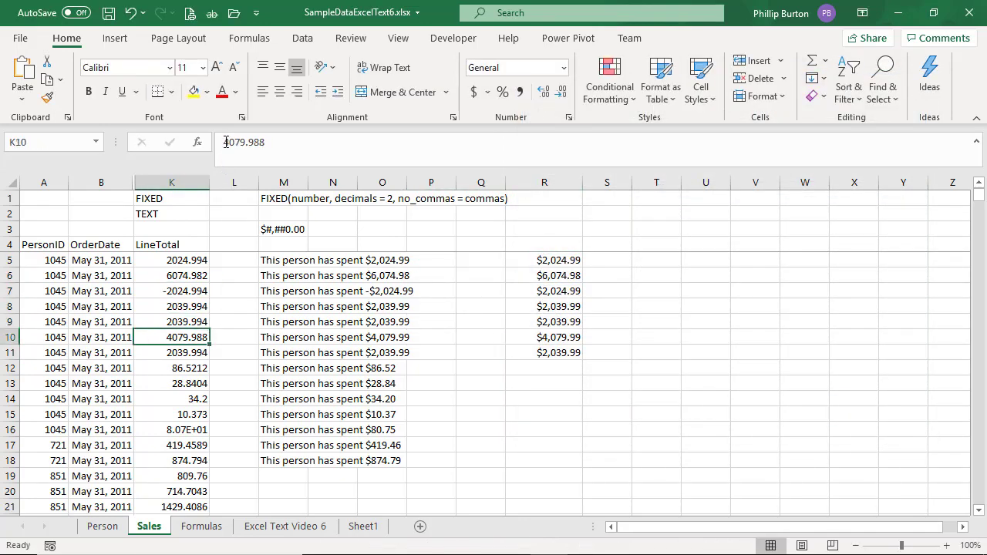
left_click(224, 162)
type("-")
key("Return")
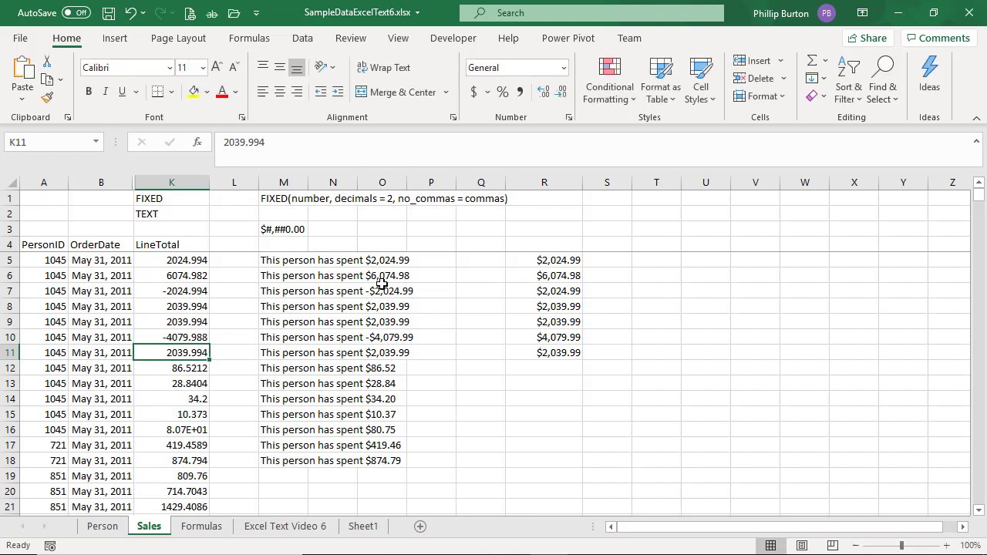
Step: Extend the format code in M3 to $#,##0.00_);[Red]($#,##0.00)
left_click(294, 230)
left_click(322, 143)
type("_);[Red]($#,##0.00)")
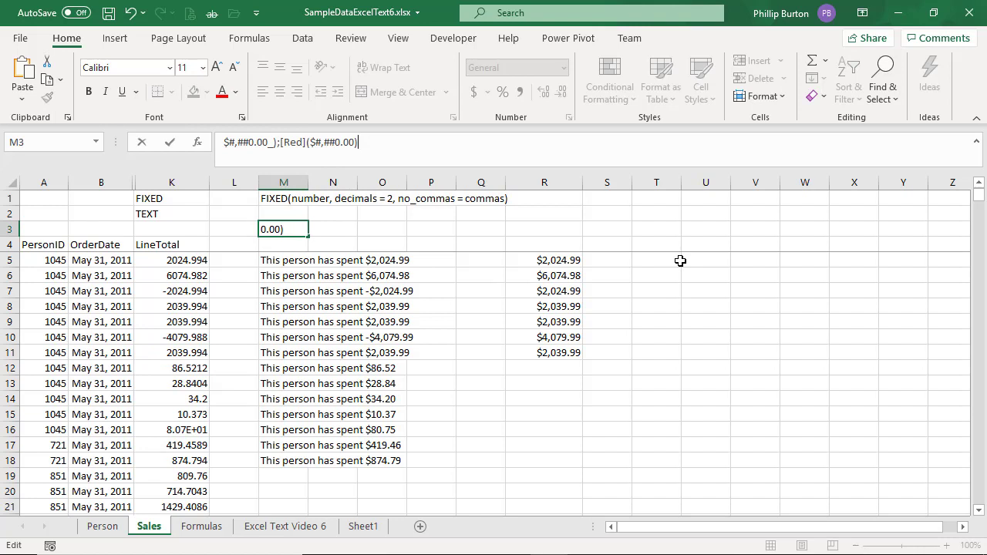
key("Return")
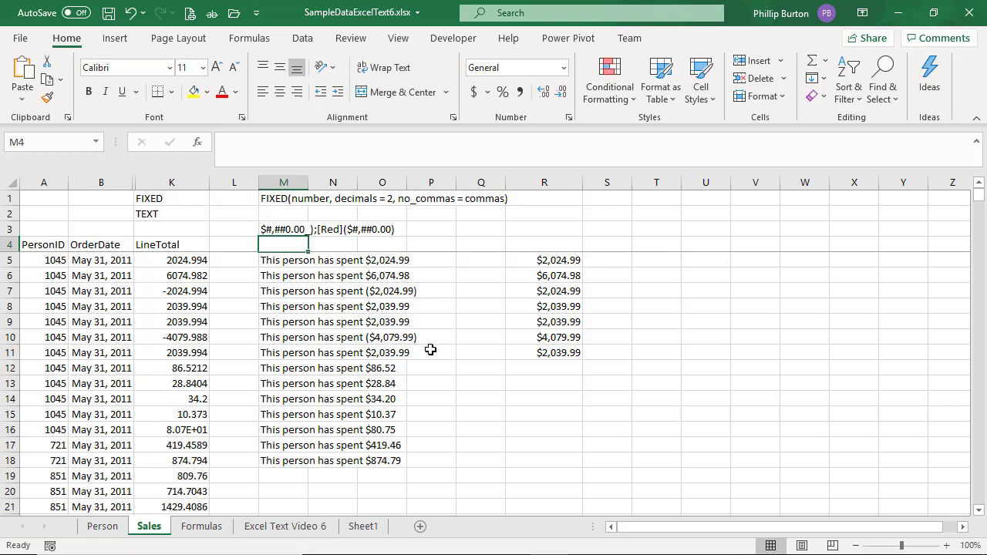
Step: Undo and redo the M3 format code change to compare how column M shows the negative amounts
key("ctrl+z")
key("ctrl+y")
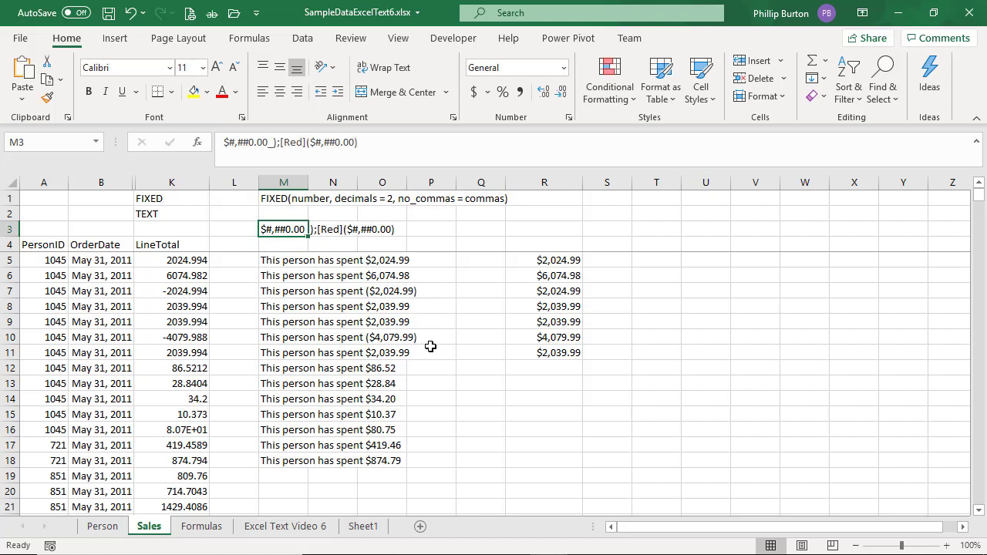
key("ctrl+z")
key("ctrl+y")
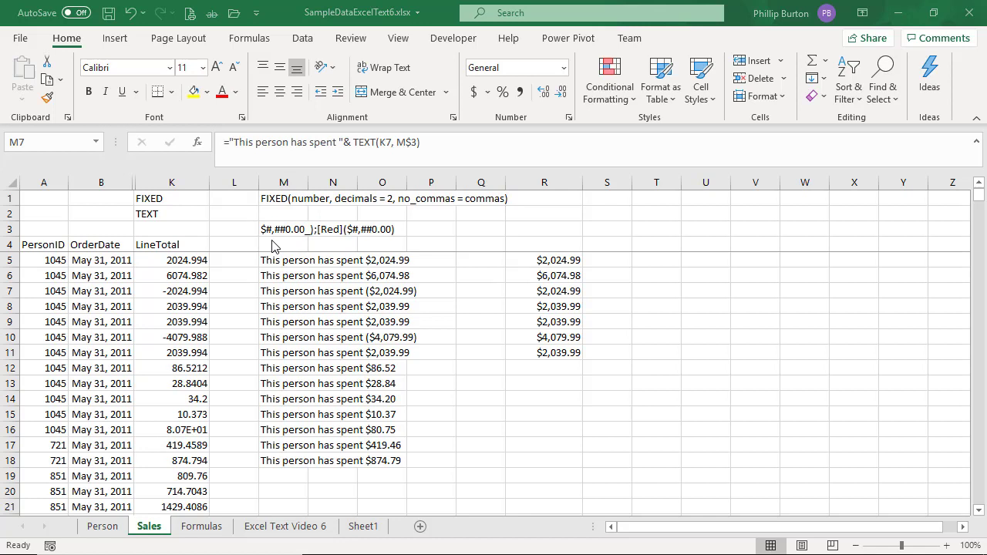
left_click(282, 235)
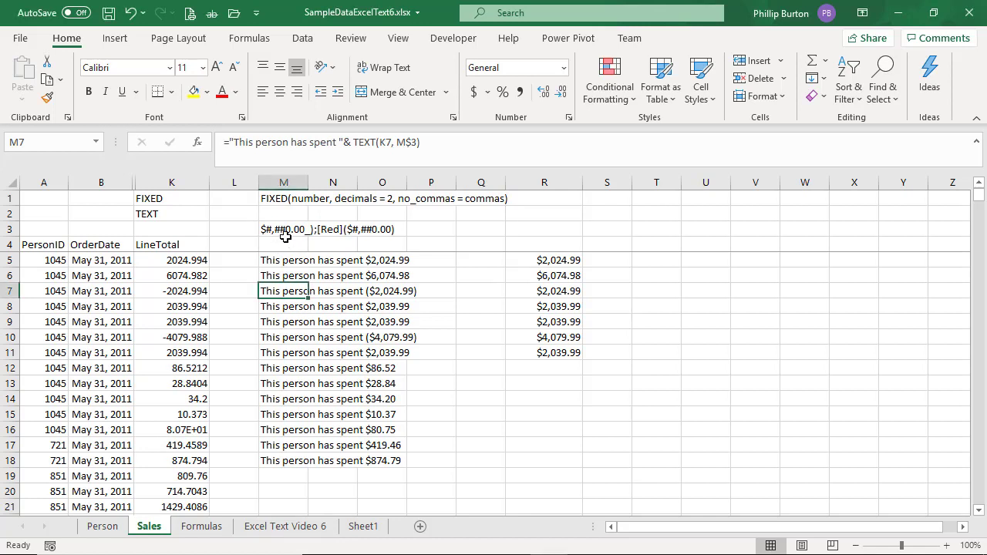
Step: Enter # in T5 and label it "hash/pound sign" in U5
left_click(640, 259)
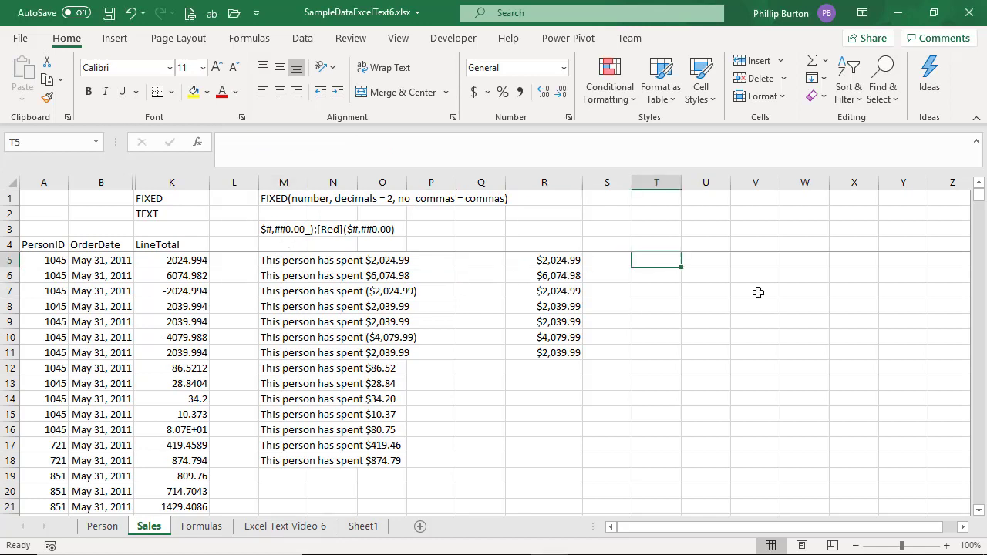
type("£")
key("BackSpace")
type("#")
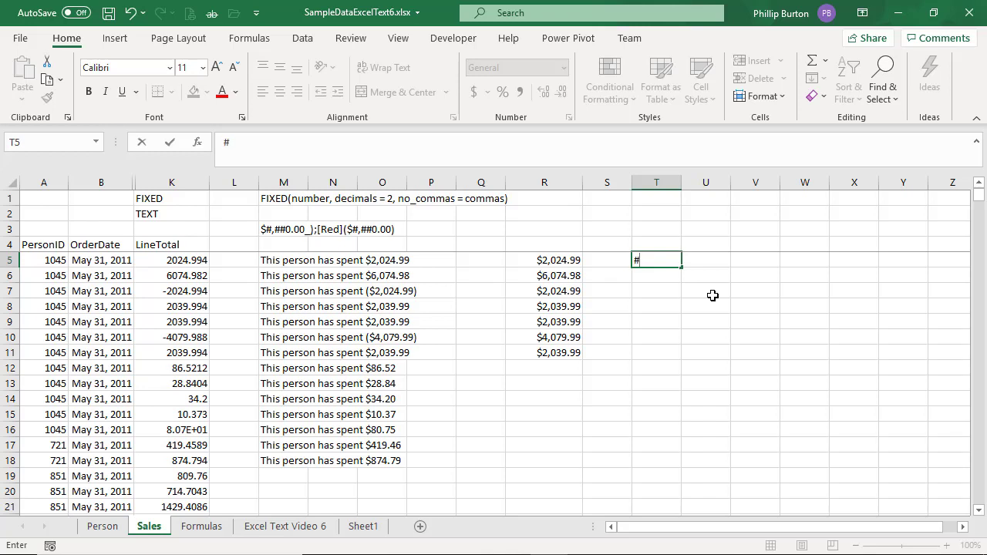
key("Tab")
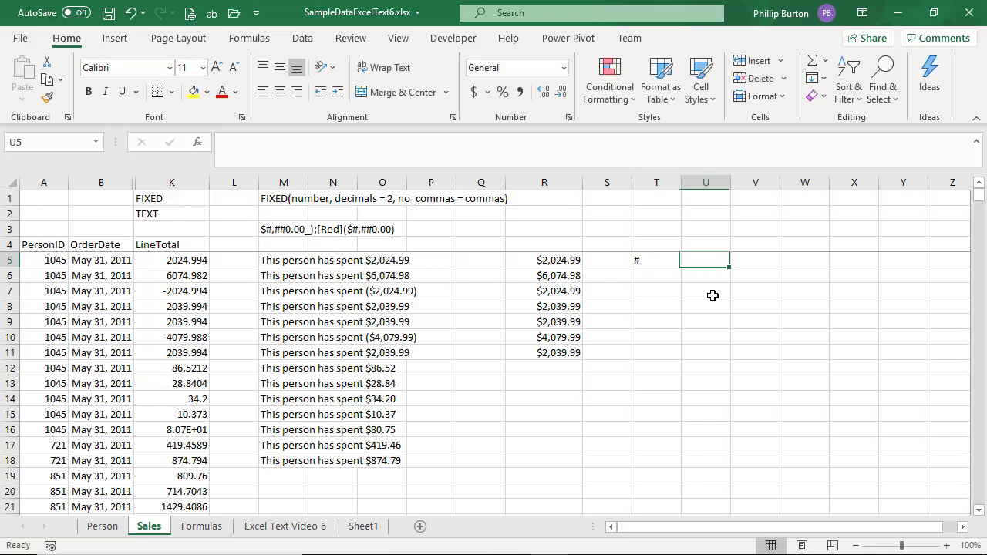
type("hash")
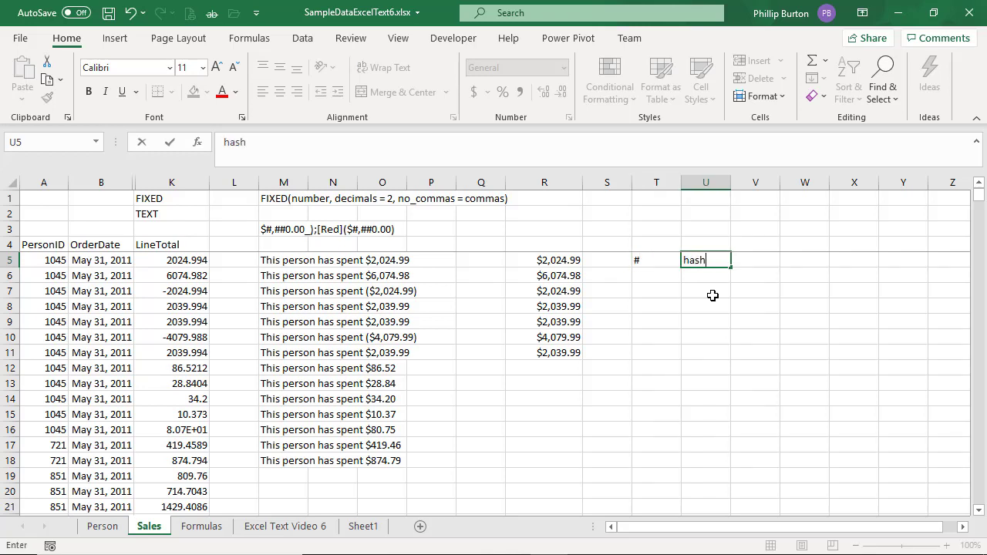
type("/pound sign")
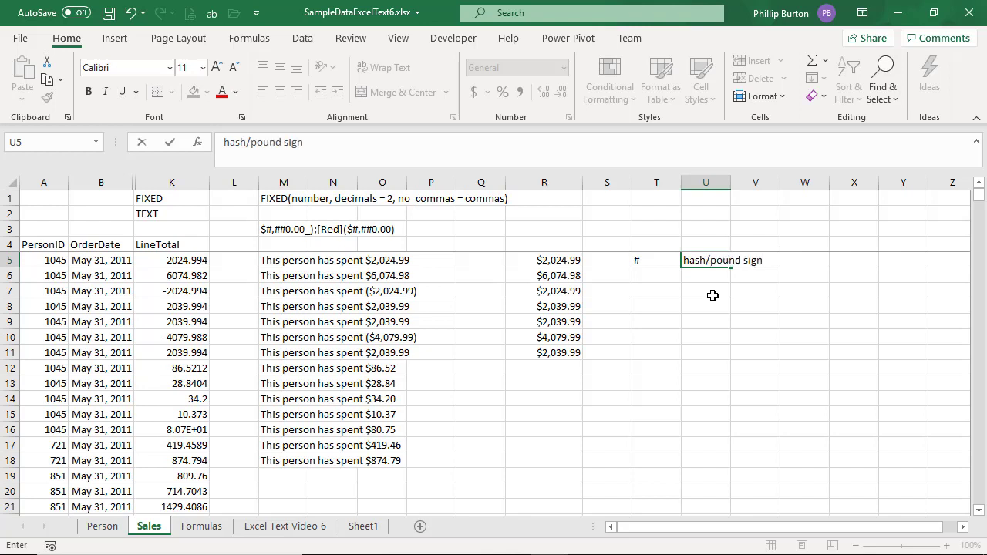
key("Tab")
key("Tab")
type("£")
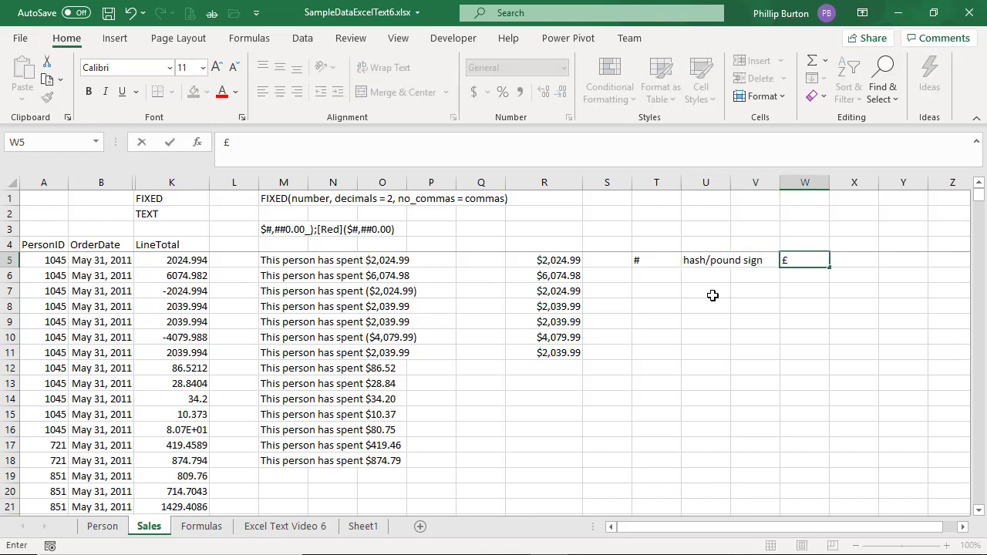
key("BackSpace")
key("Escape")
key("Left")
key("Left")
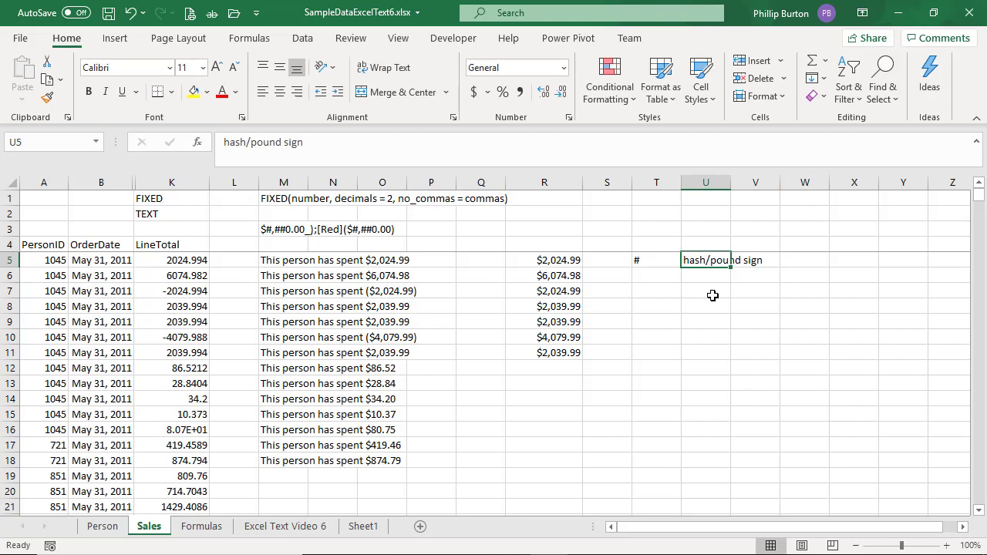
key("Left")
key("shift+Right")
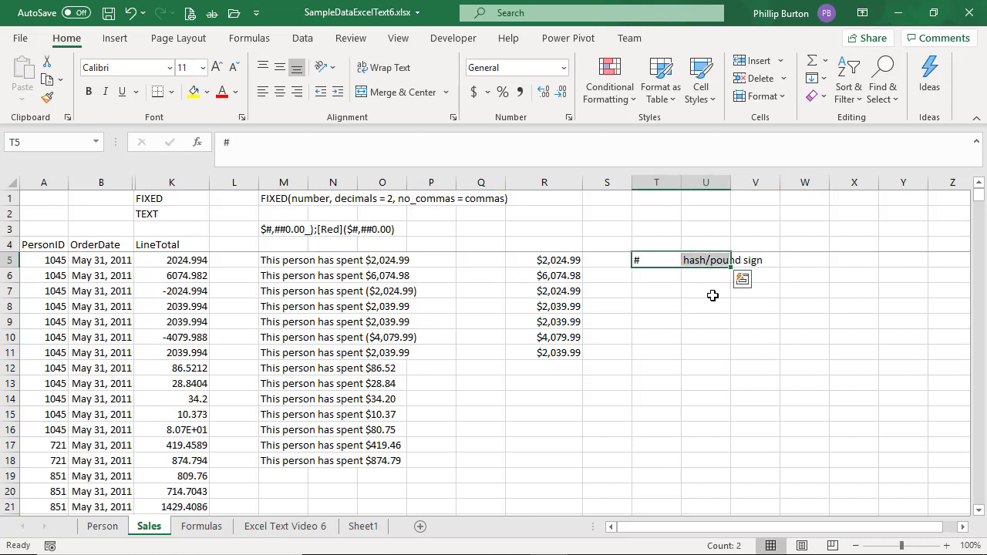
Step: Enter 0 in T6 below the # symbol and insert a blank column before column T
key("Down")
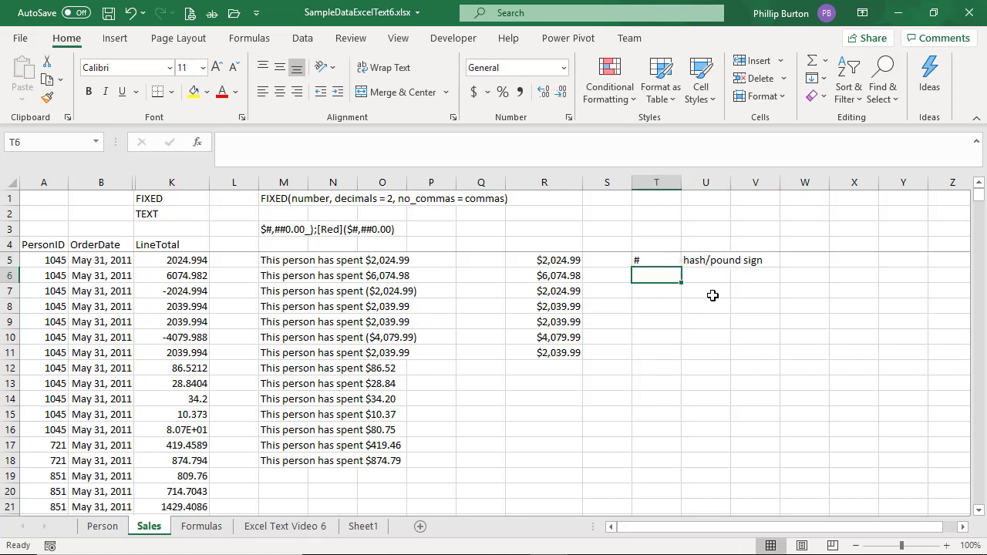
type("0")
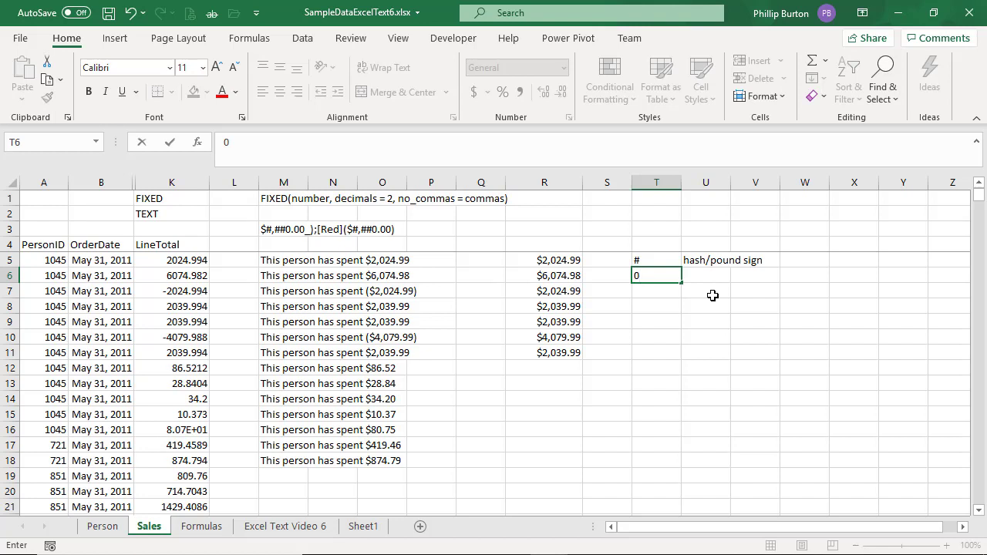
key("Return")
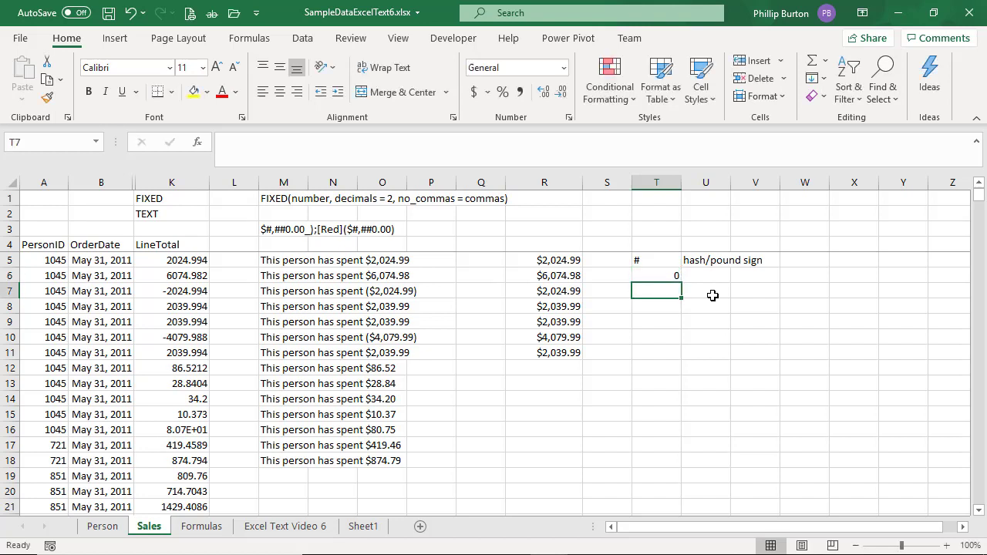
right_click(646, 181)
left_click(688, 323)
Step: Enter the sample value 45.67 in T8 and the formula =TEXT(T8,U7) in U8
left_click(673, 305)
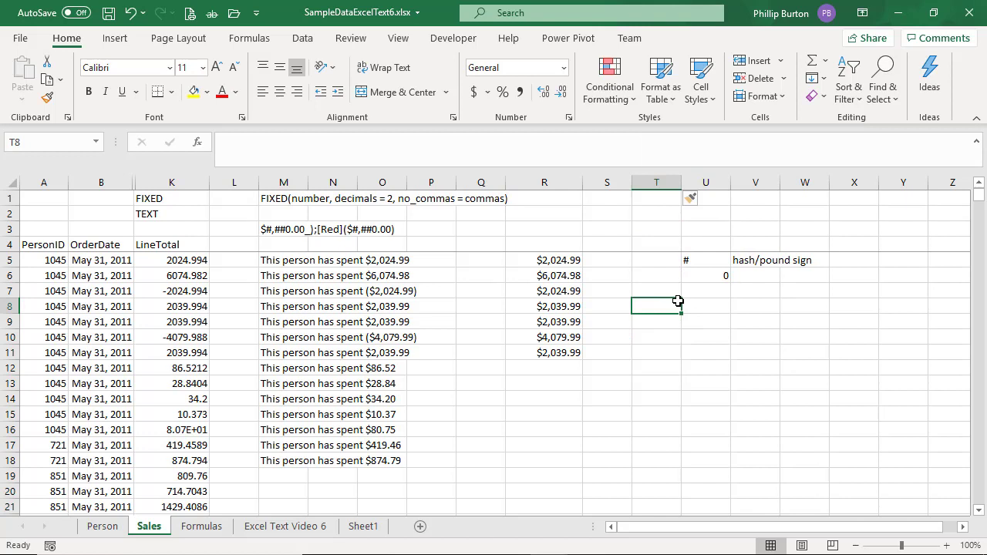
type("45.6")
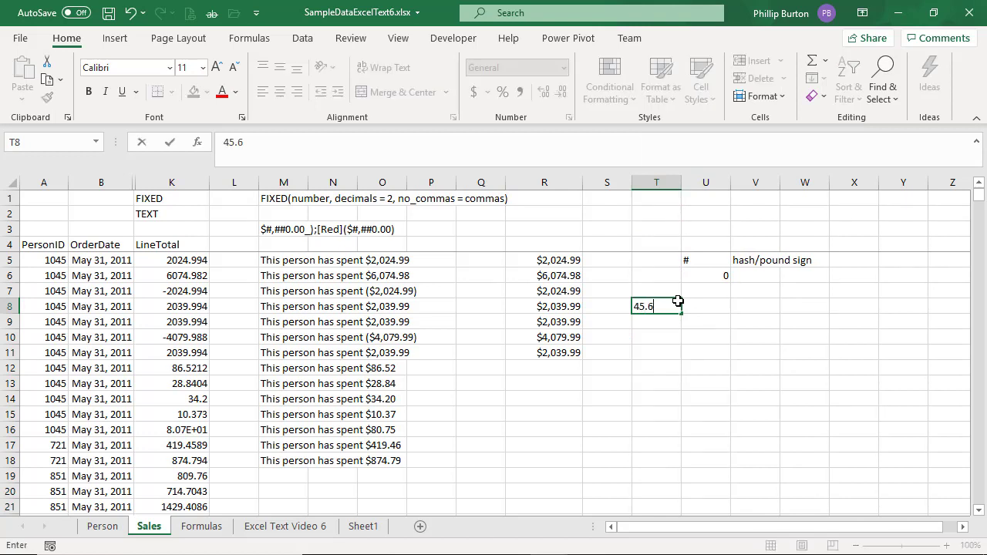
type("7")
key("Tab")
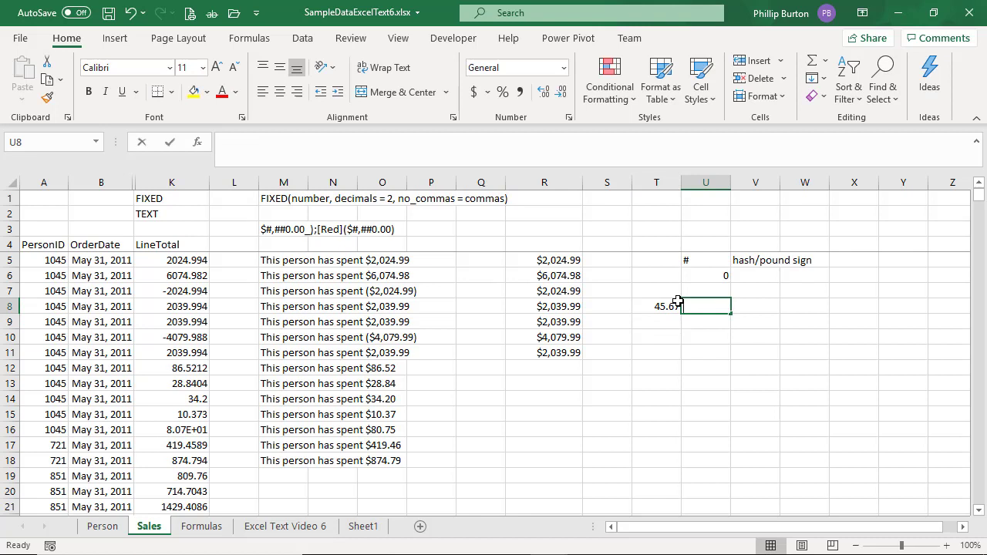
type("=text(")
key("Left")
type(",")
key("Up")
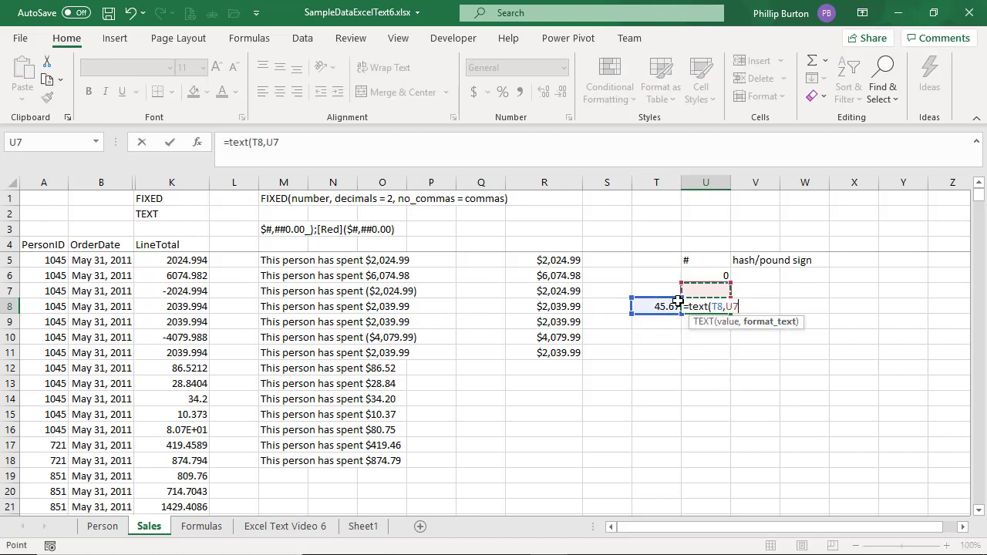
key("Return")
Step: Try entering 00.00 directly as the format code in U7
key("Up")
key("Up")
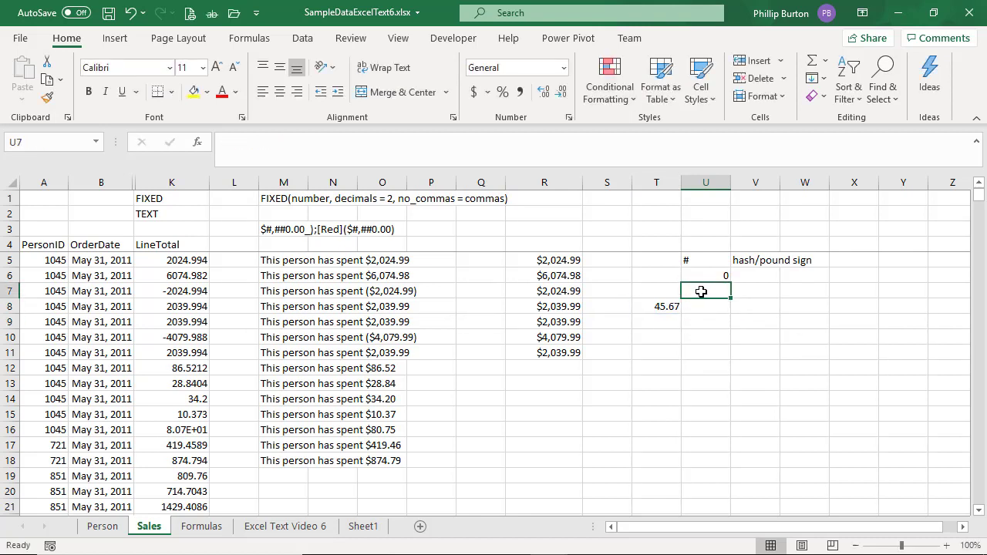
type("#")
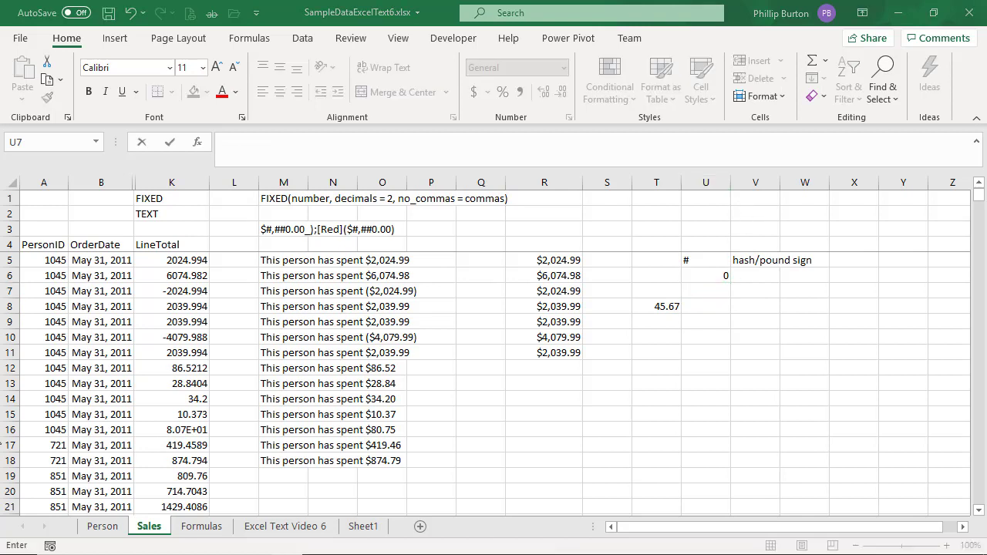
left_click(733, 288)
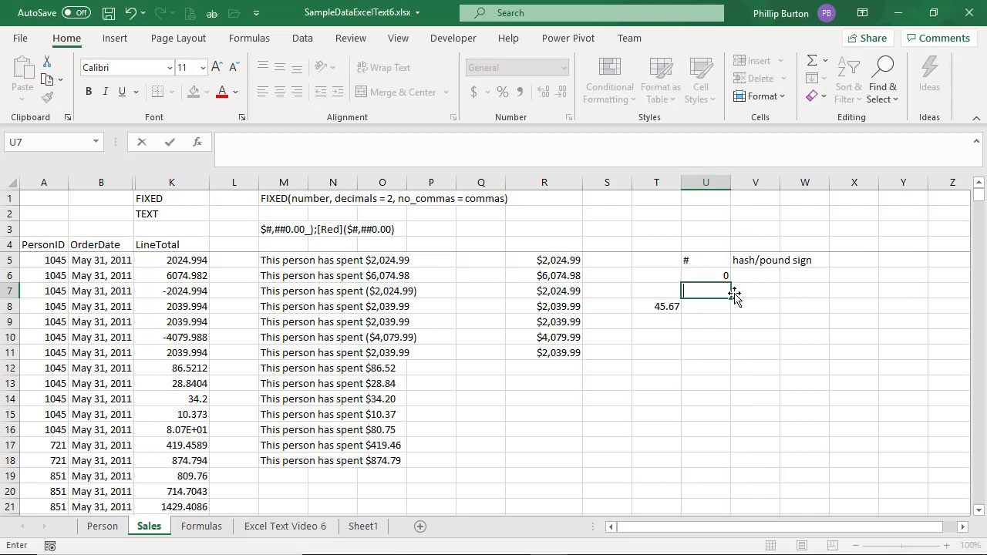
type("0.0")
key("BackSpace")
key("BackSpace")
type("0.00")
key("Return")
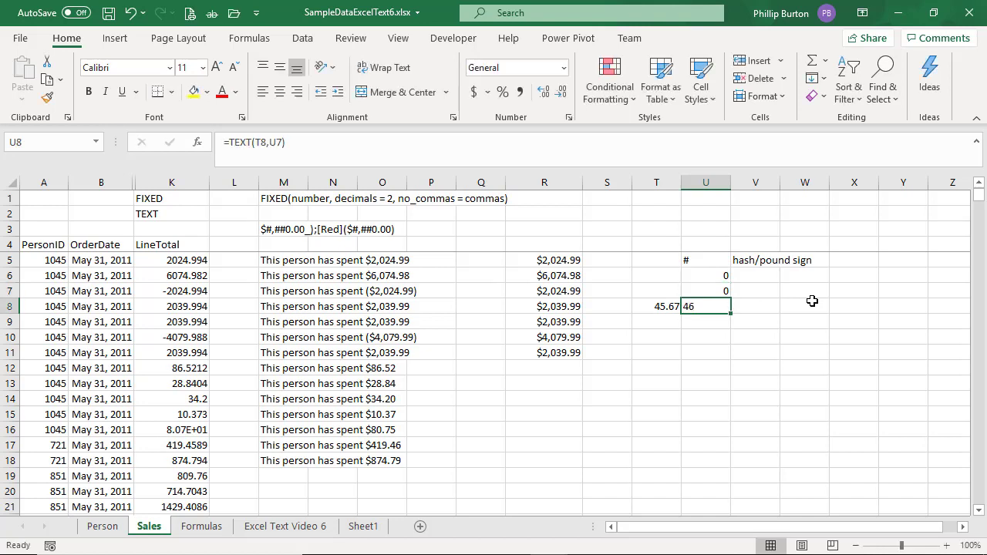
Step: Enter the format code 00.00 in U7 as text with a leading apostrophe
key("Up")
type("'0")
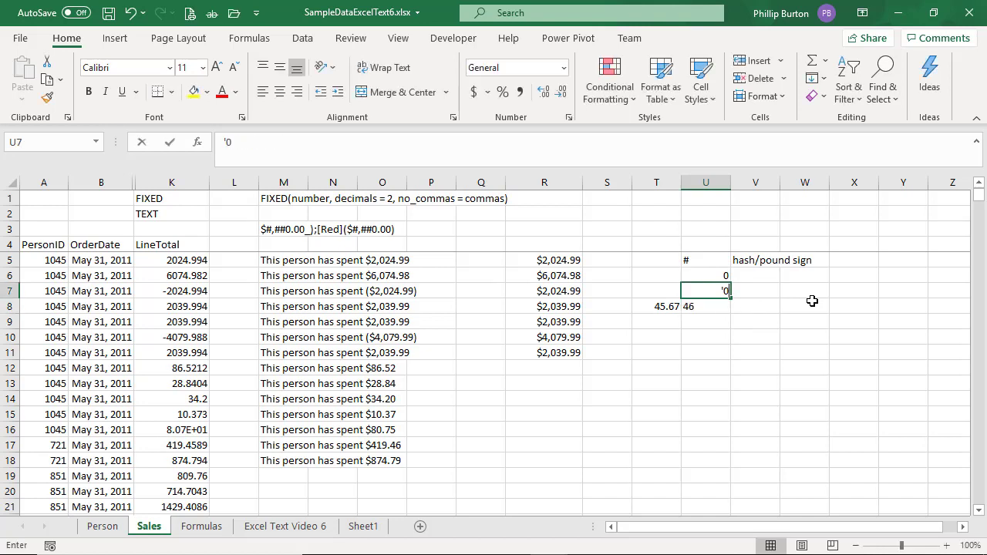
type("0.00")
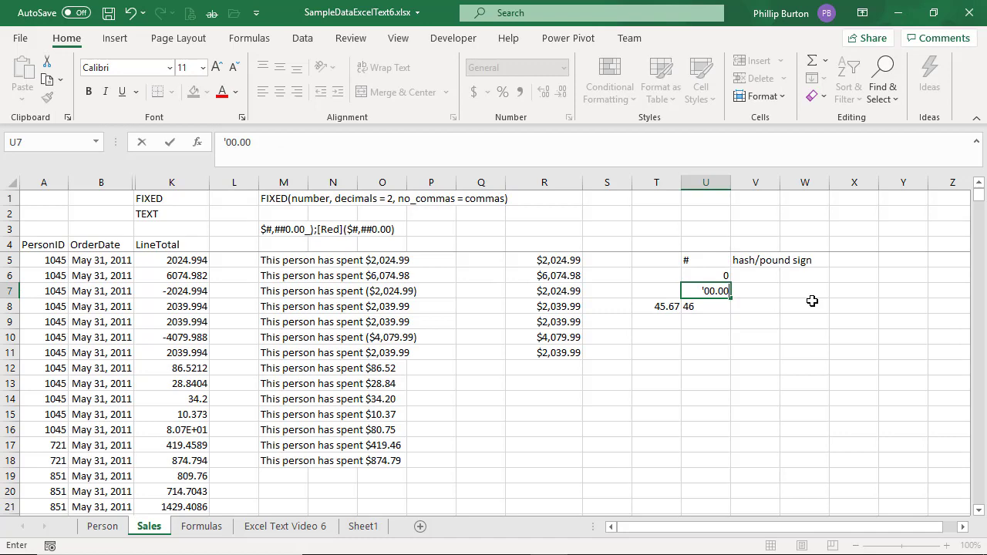
key("ctrl+Return")
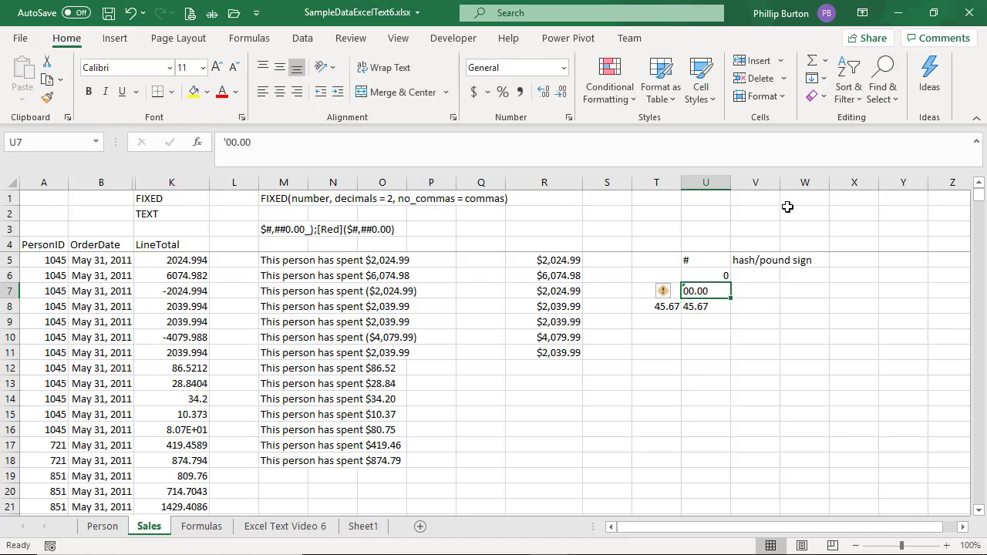
Step: Apply the Text number format to U7 and check the TEXT formula in U8
left_click(567, 69)
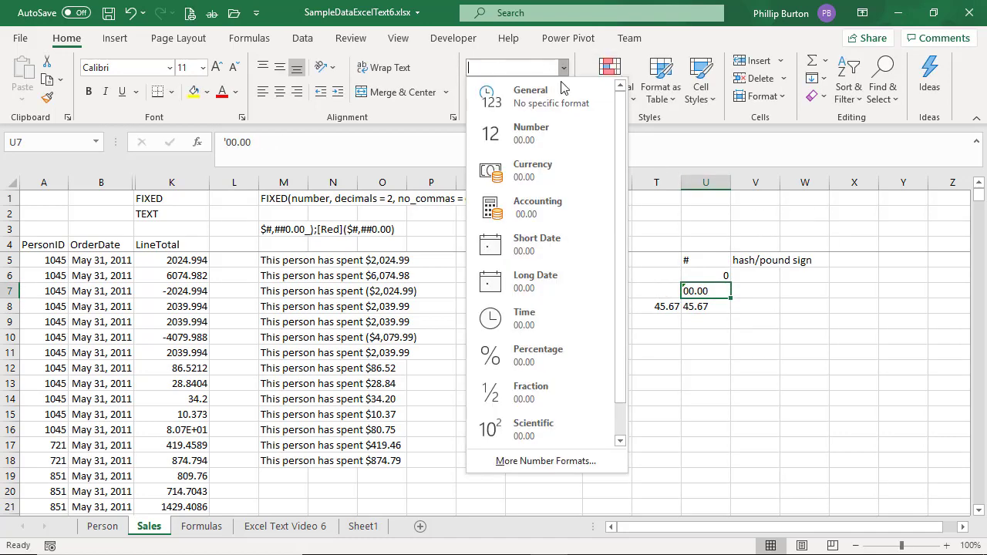
scroll(623, 425, "down", 1)
left_click(558, 434)
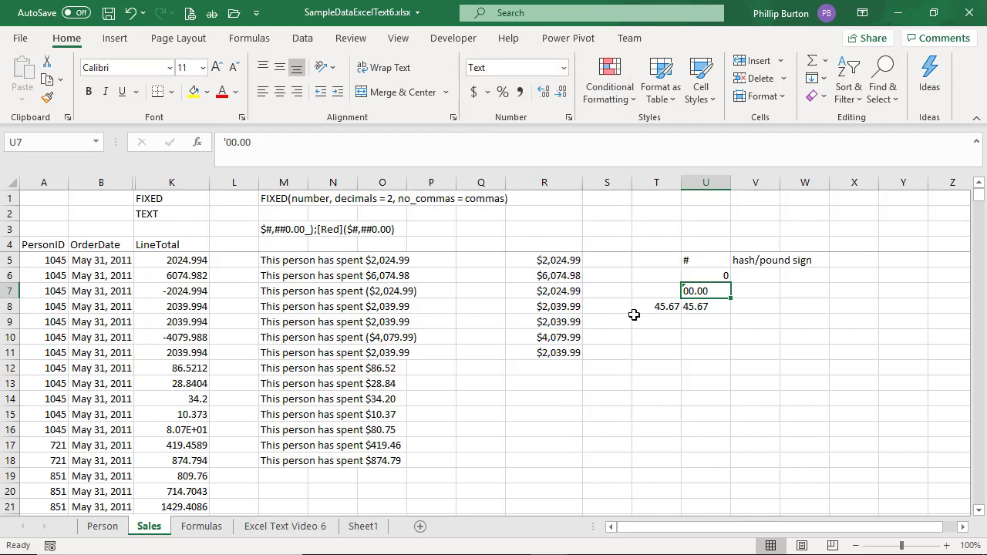
left_click(742, 307)
left_click(717, 307)
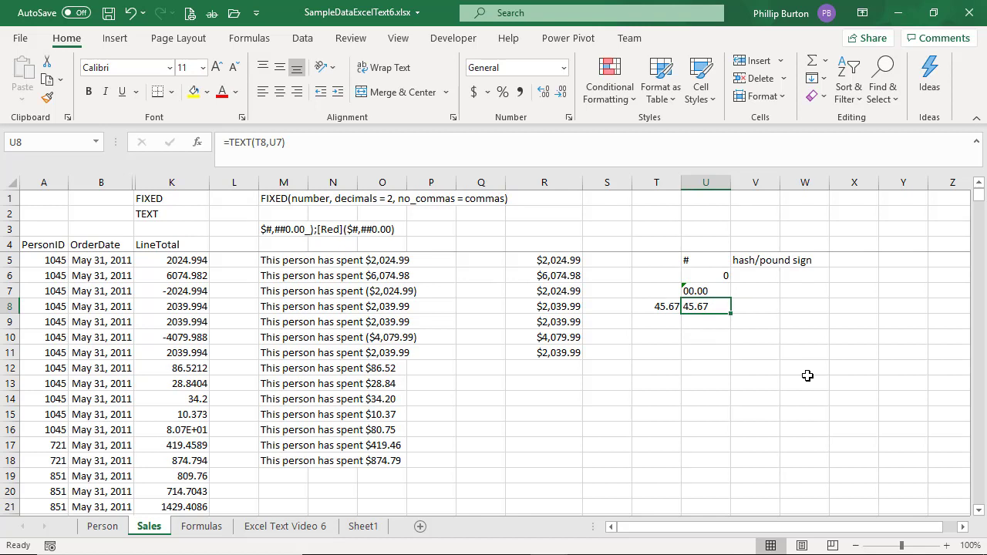
Step: Extend the format code in U7 to 00.000
left_click(705, 291)
left_click(379, 150)
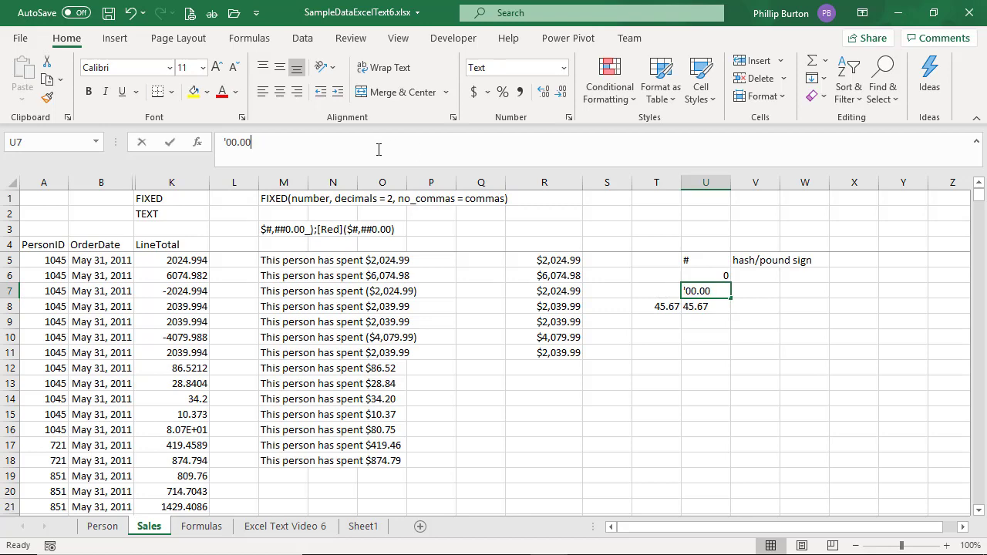
type("0")
key("Return")
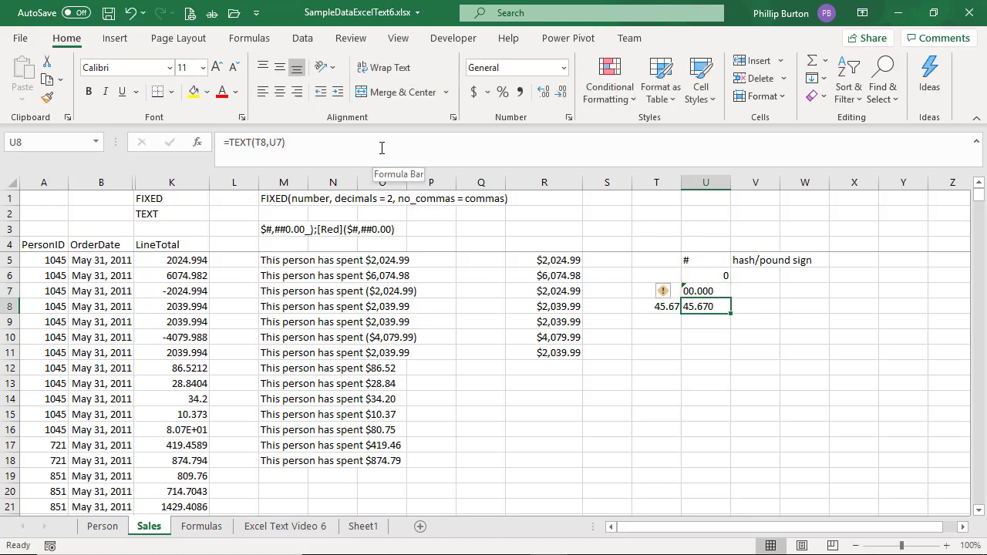
Step: Extend the format code in U7 to 00.0000
key("Up")
left_click(299, 152)
type("0")
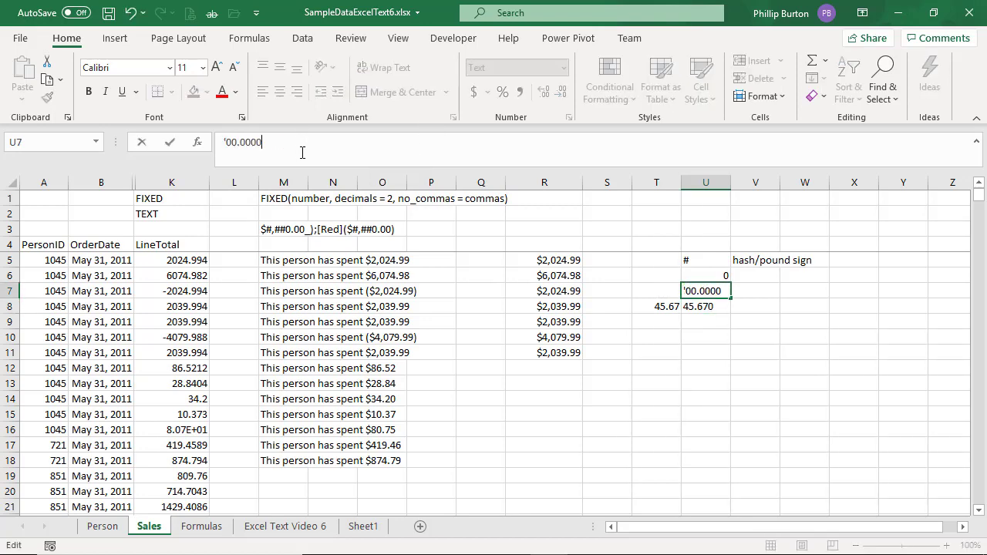
key("Return")
Step: Add a leading zero to the format code in U7, making it 000.0000
key("Up")
left_click(229, 151)
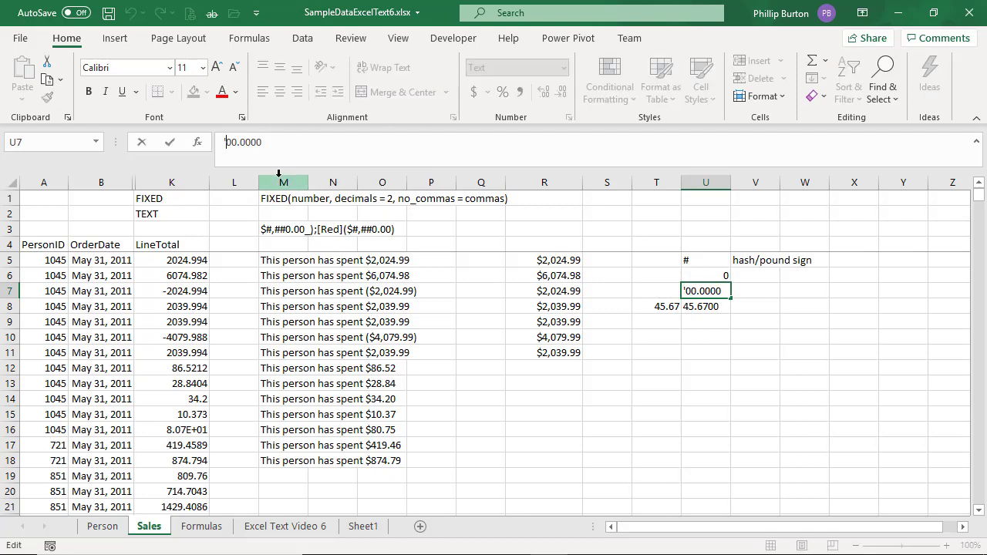
type("0")
key("Return")
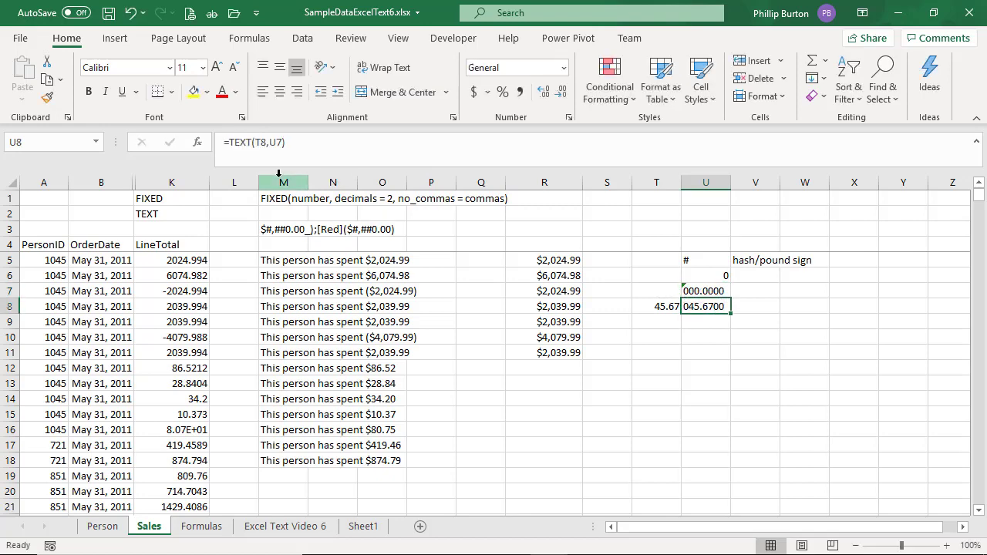
Step: Extend the format code in U7 to 0000.0000 and fit the width of column U to its contents
key("Up")
left_click(234, 143)
type("0")
key("Return")
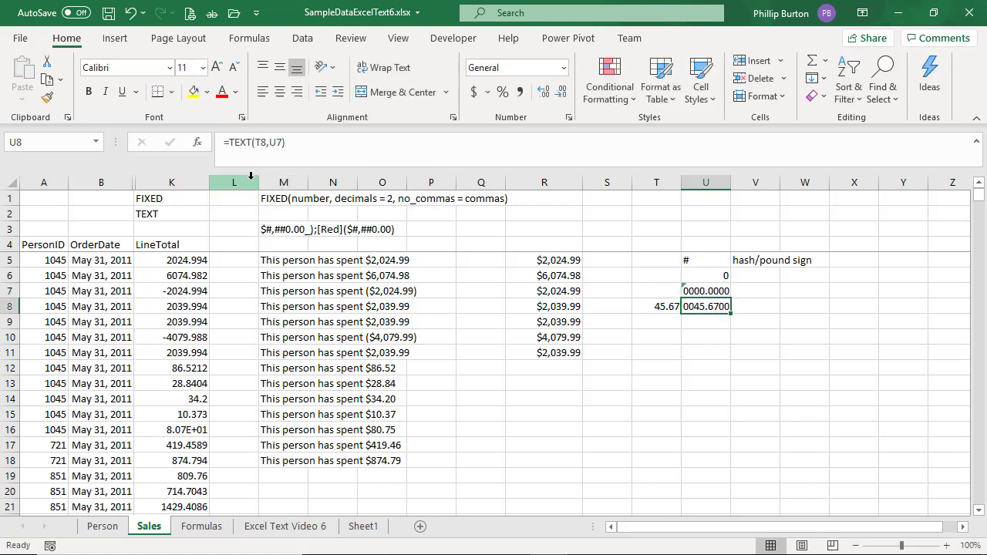
left_click(723, 294)
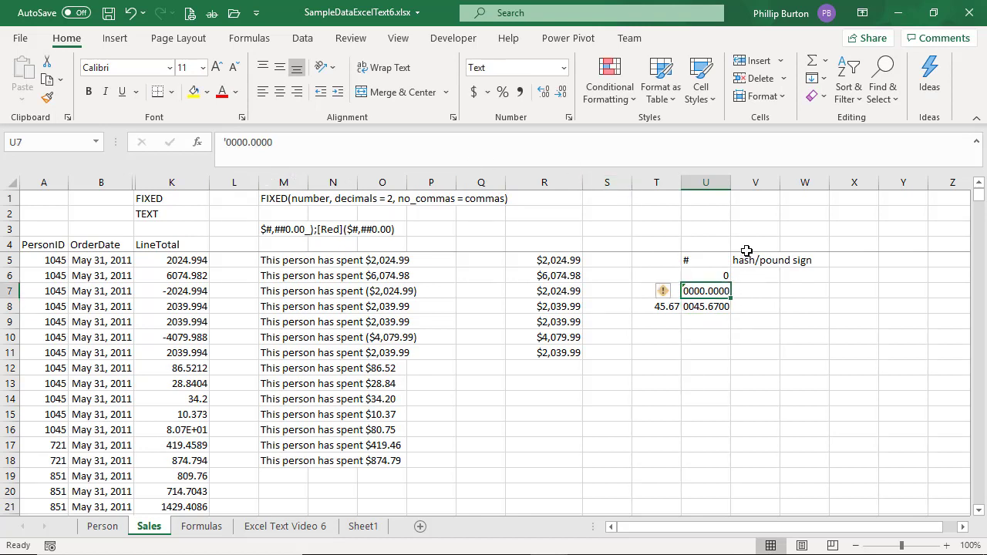
double_click(730, 182)
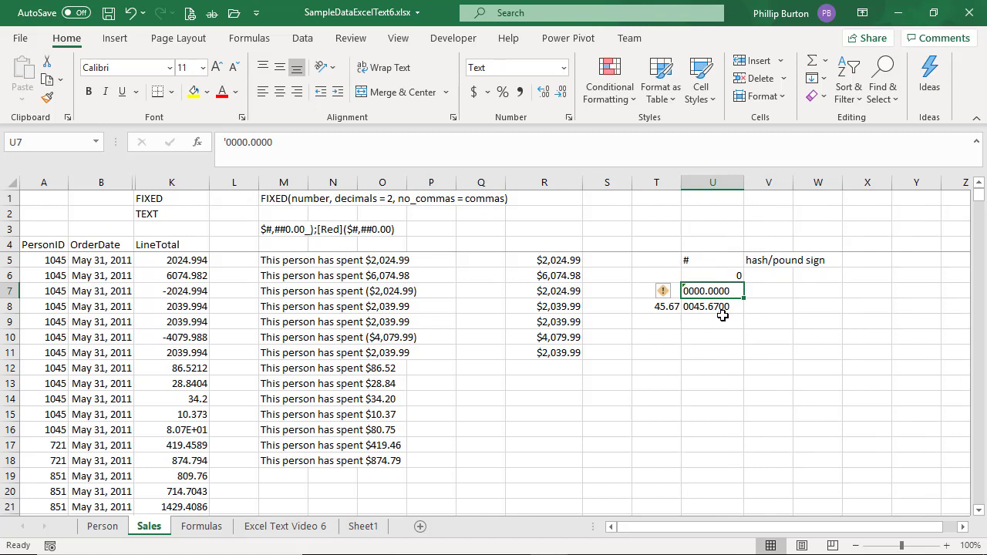
Step: Enter the second test number 45.673 in T9
left_click(657, 323)
type("45.6")
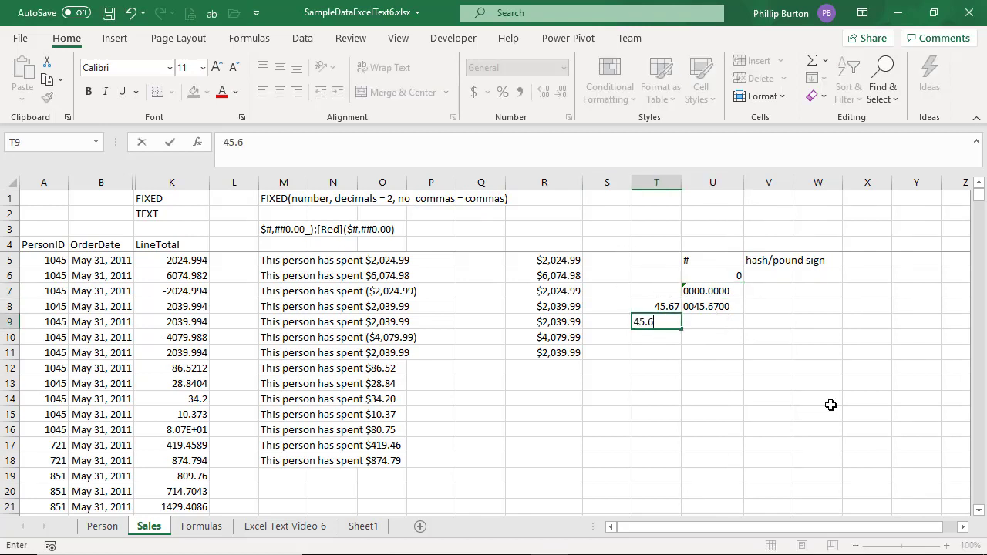
type("73")
key("Up")
Step: Copy the TEXT formula text from U8 into U9 and repoint its value to T9, giving =TEXT(T9,U7)
key("Right")
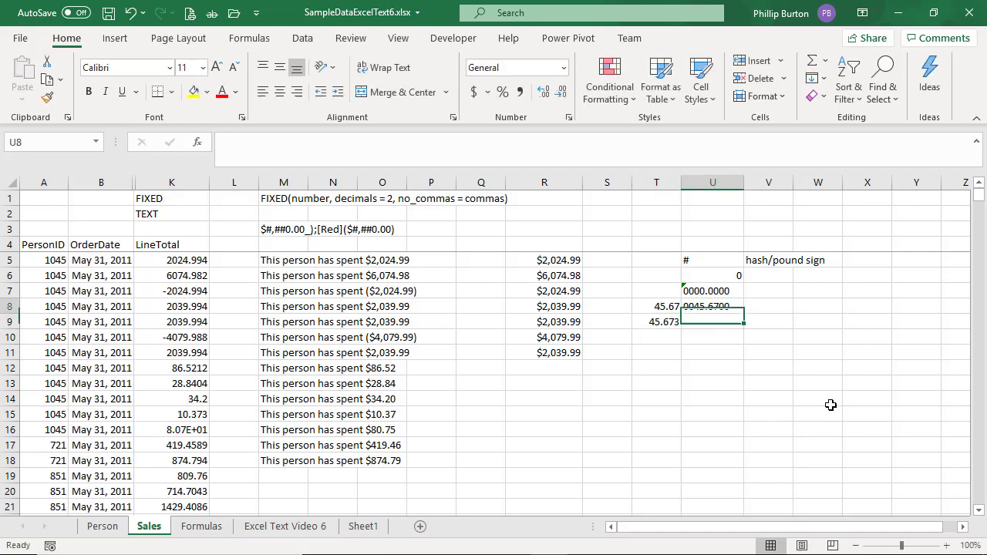
left_click(332, 139)
key("ctrl+a")
key("ctrl+c")
key("Escape")
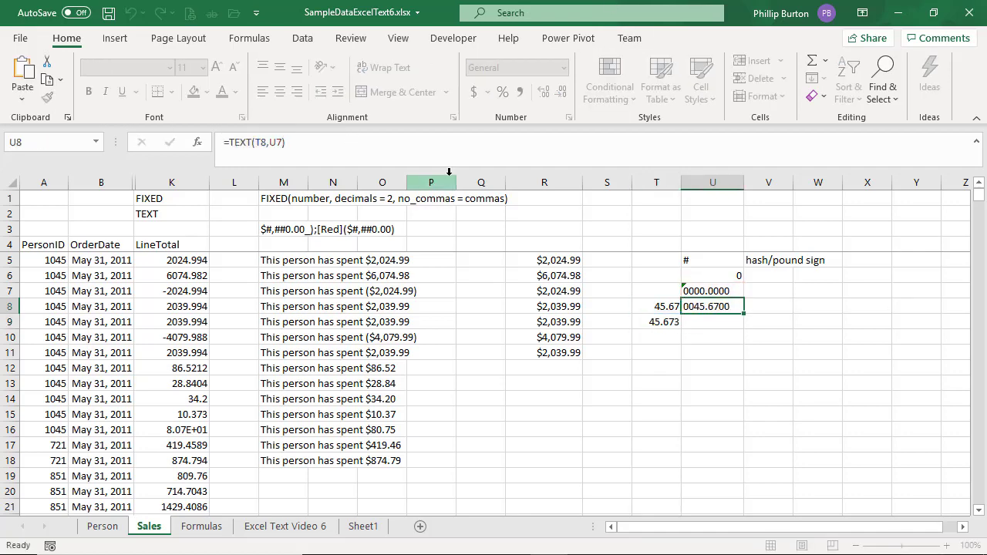
key("Down")
left_click(484, 161)
key("ctrl+v")
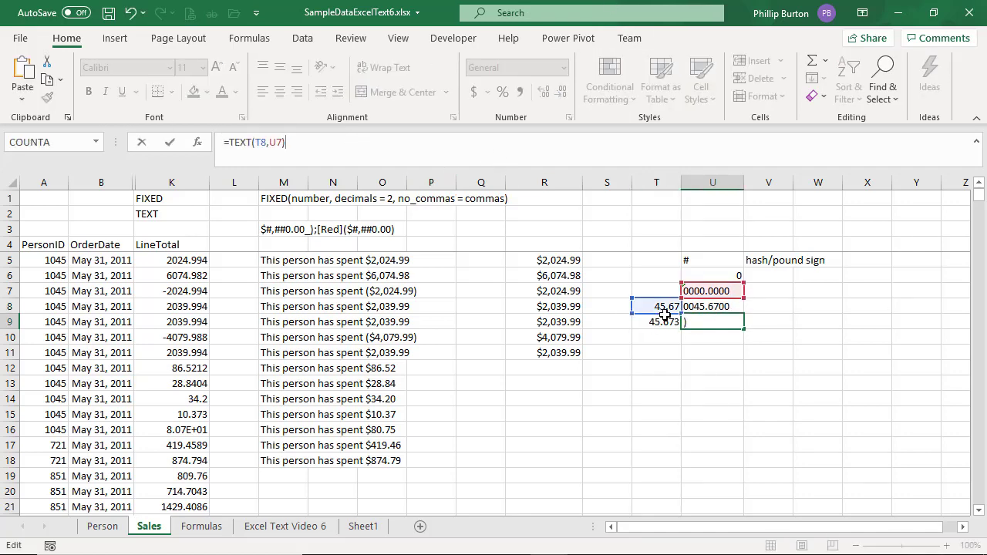
left_click_drag(666, 314, 669, 327)
key("Return")
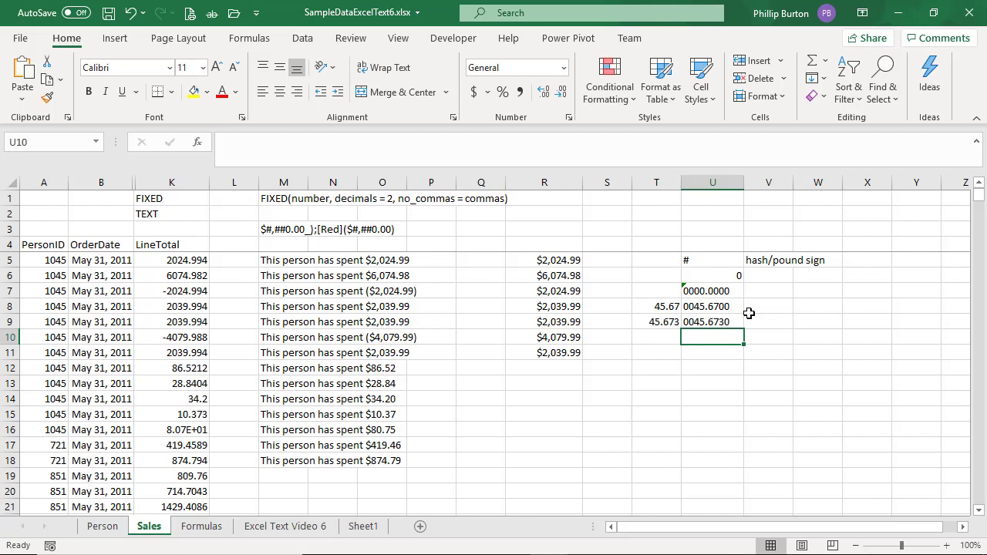
Step: Replace the format code in U7 with ????.????
key("Up")
key("Up")
key("Up")
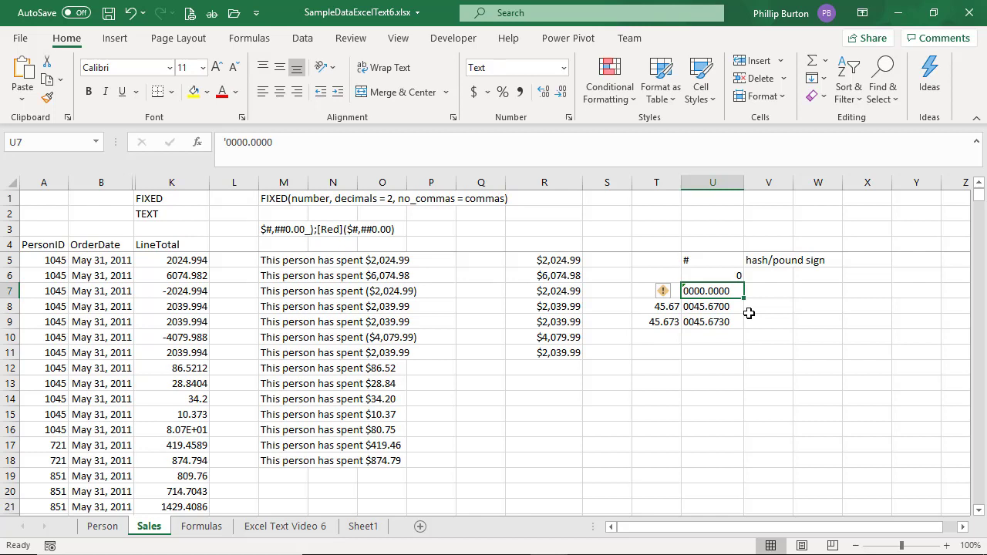
type("????.????")
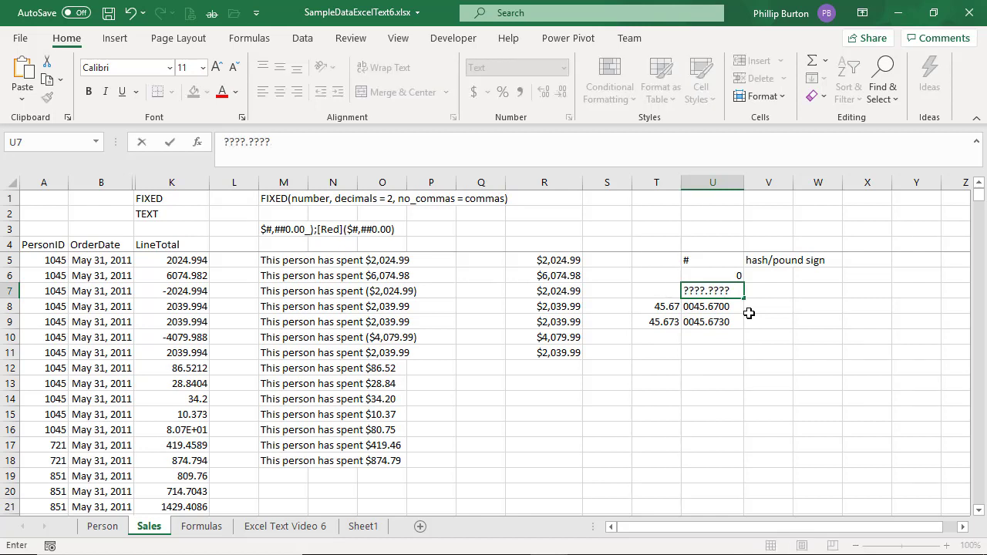
key("Return")
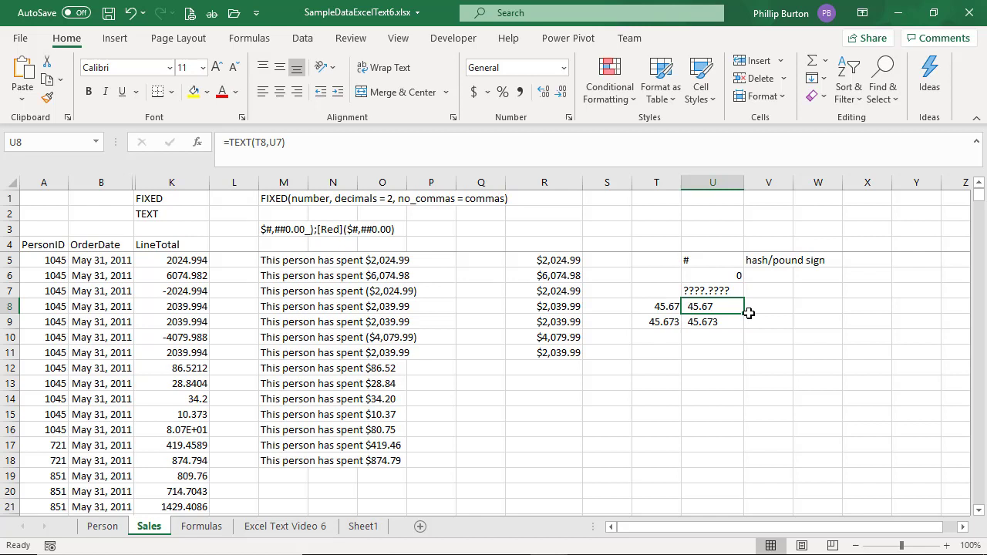
Step: Append &"." to the TEXT formulas in U8 and U9
left_click(354, 145)
type("&")
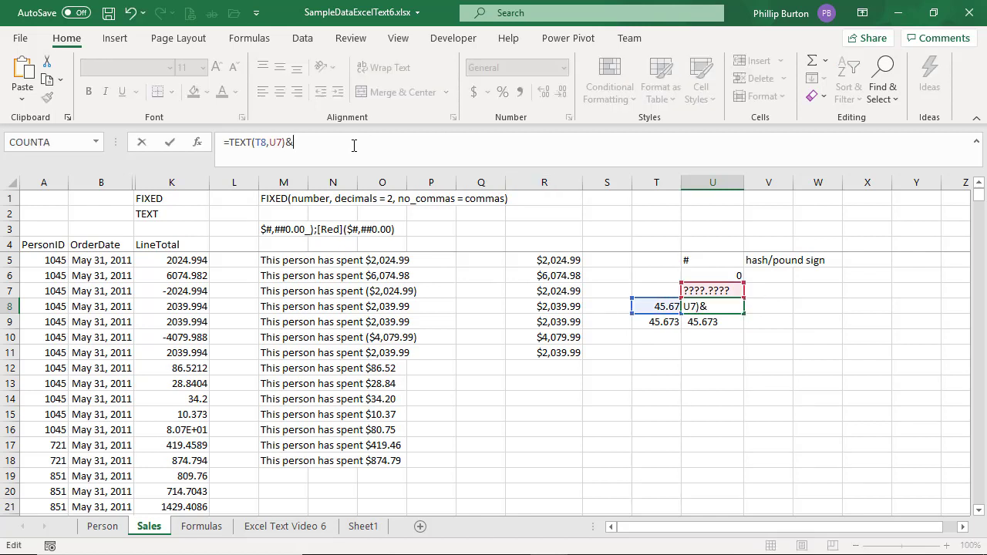
type("\" .\"")
key("Return")
left_click(381, 151)
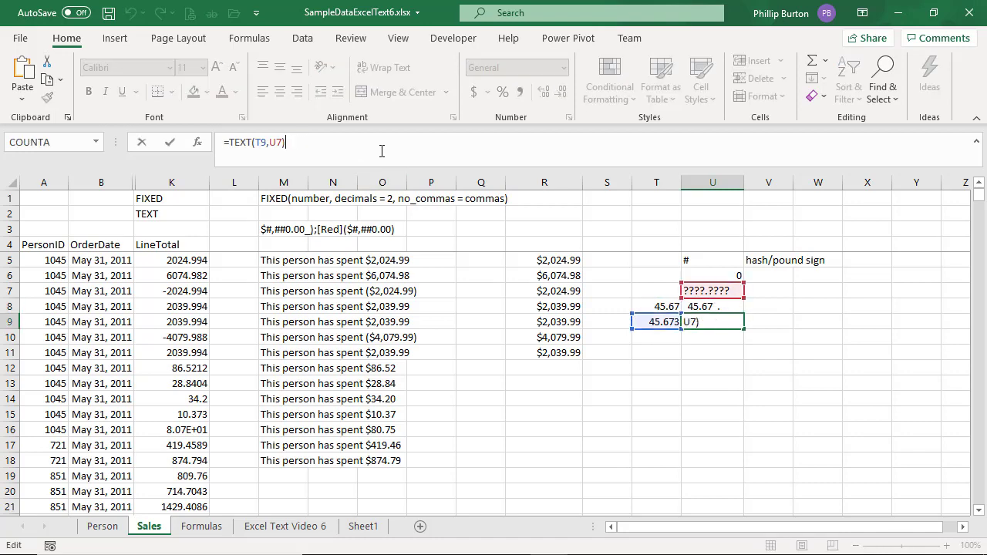
type("&\" .\"")
key("Return")
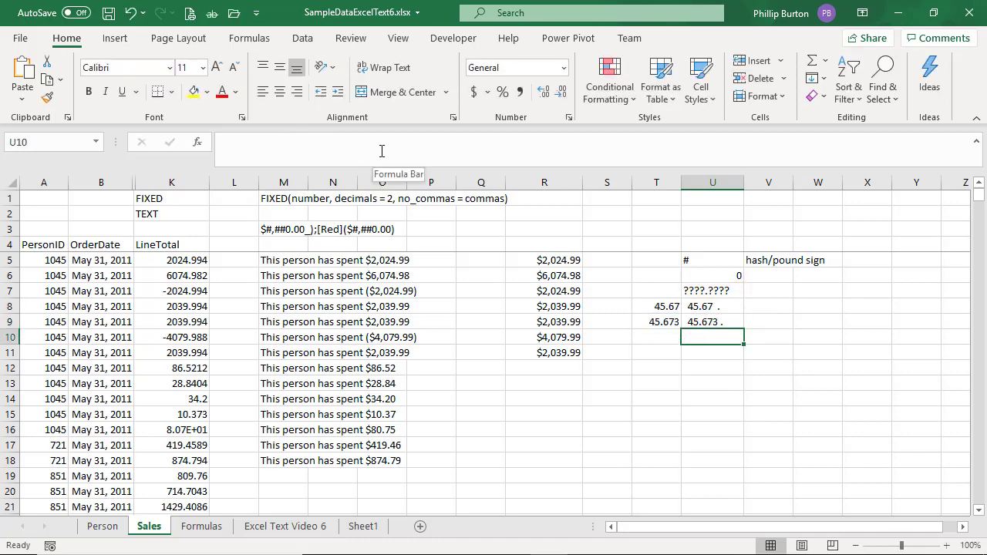
Step: Set the font of U8:U9 to Courier New and widen column U slightly to fit the results
left_click_drag(721, 309, 721, 323)
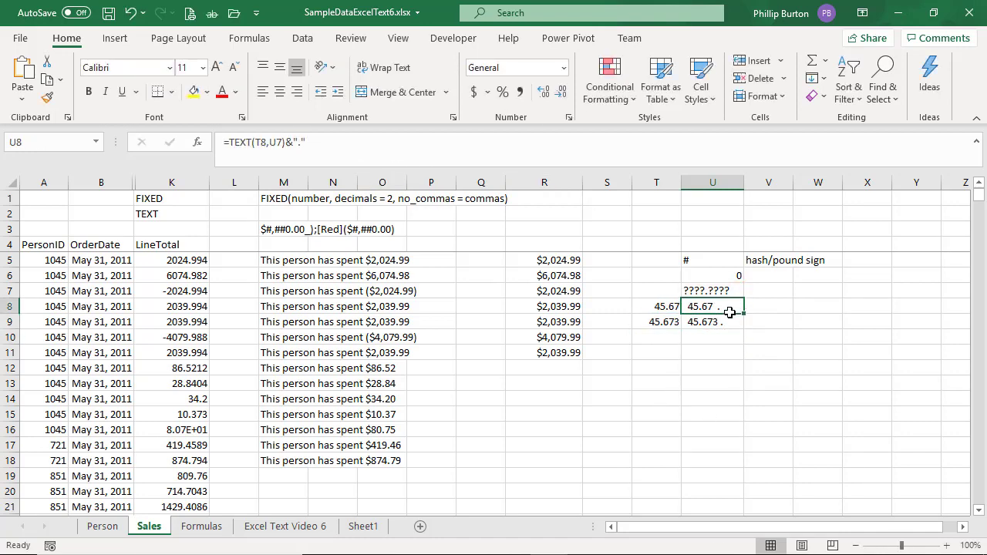
left_click(169, 67)
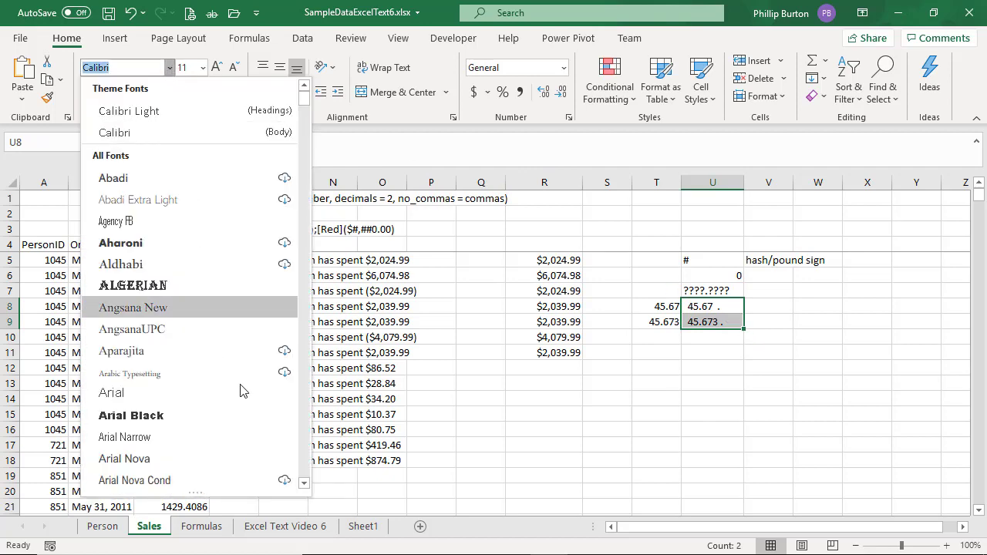
scroll(302, 417, "down", 15)
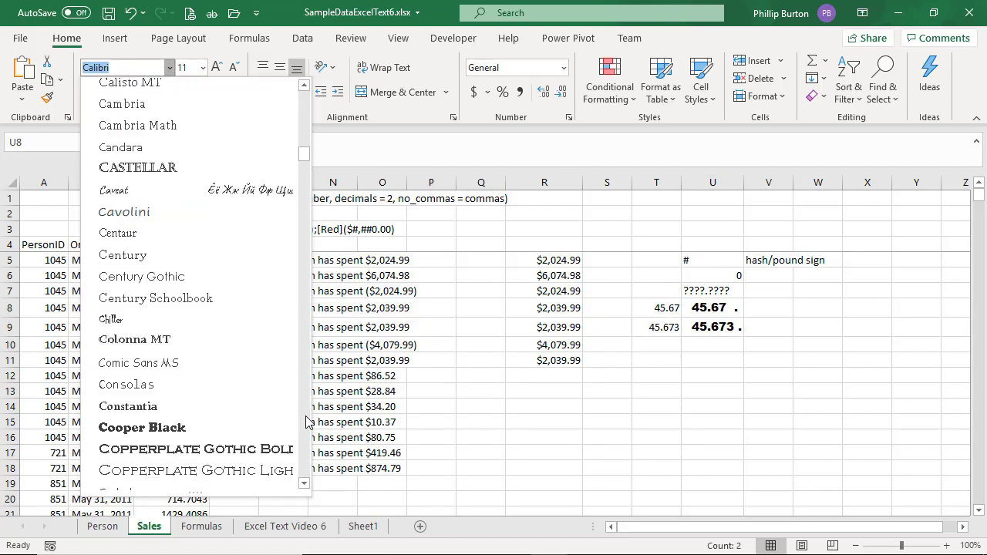
scroll(301, 416, "down", 5)
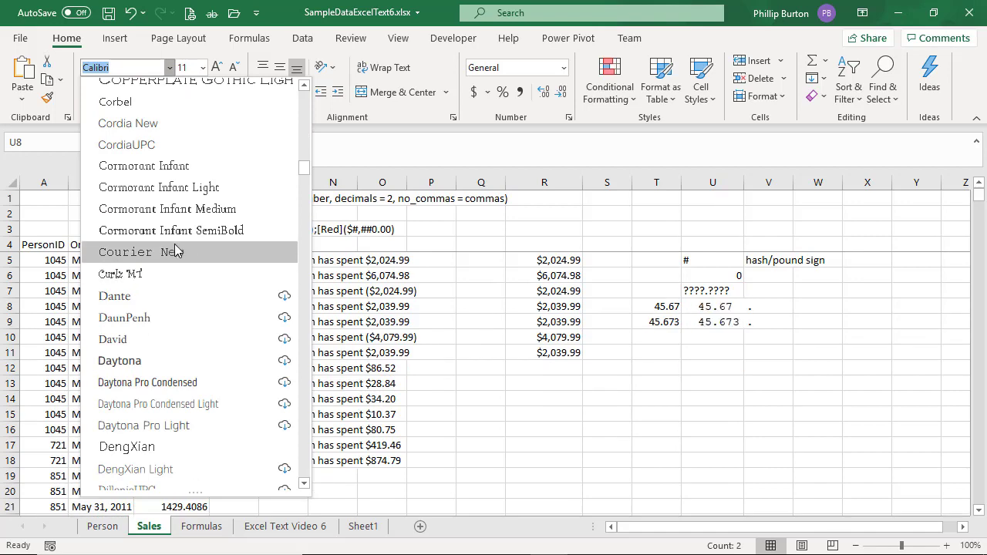
left_click(176, 252)
left_click(717, 339)
left_click_drag(744, 182, 758, 182)
Step: Replace the format code in U7 with ##.###
key("Up")
key("Up")
key("Up")
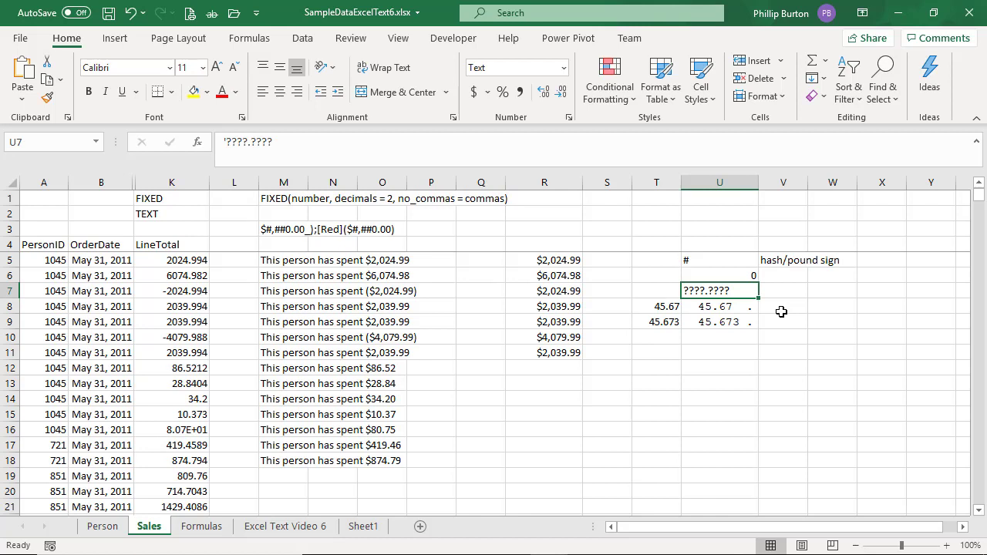
type("#")
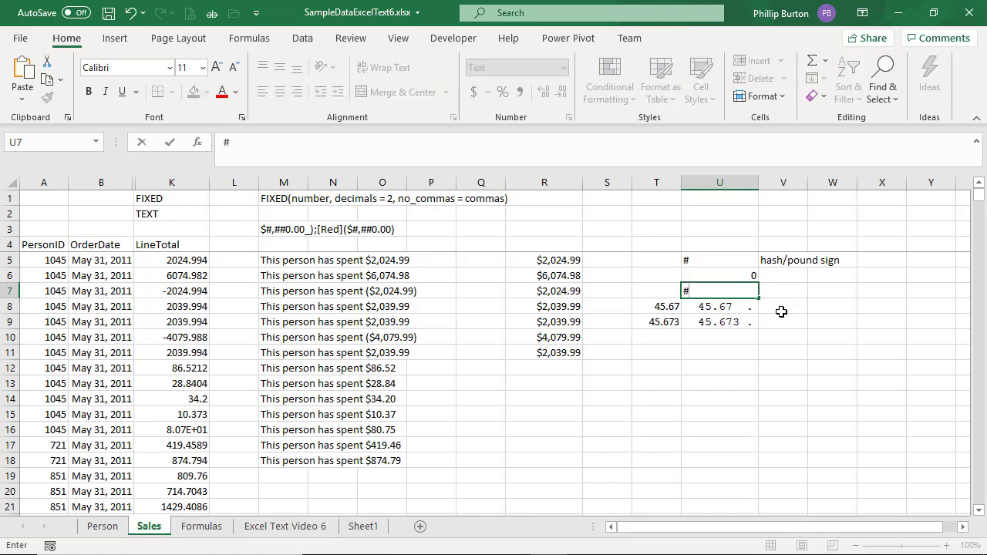
type("#.###")
key("Return")
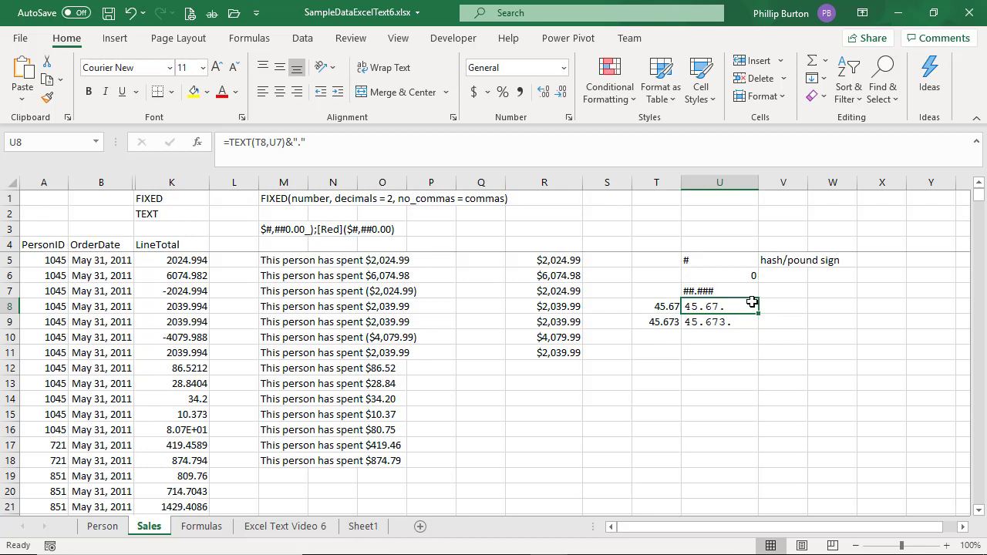
Step: Change the decimal placeholders in U7 to zeros, making the format code ##.000
left_click(706, 291)
left_click_drag(241, 143, 290, 152)
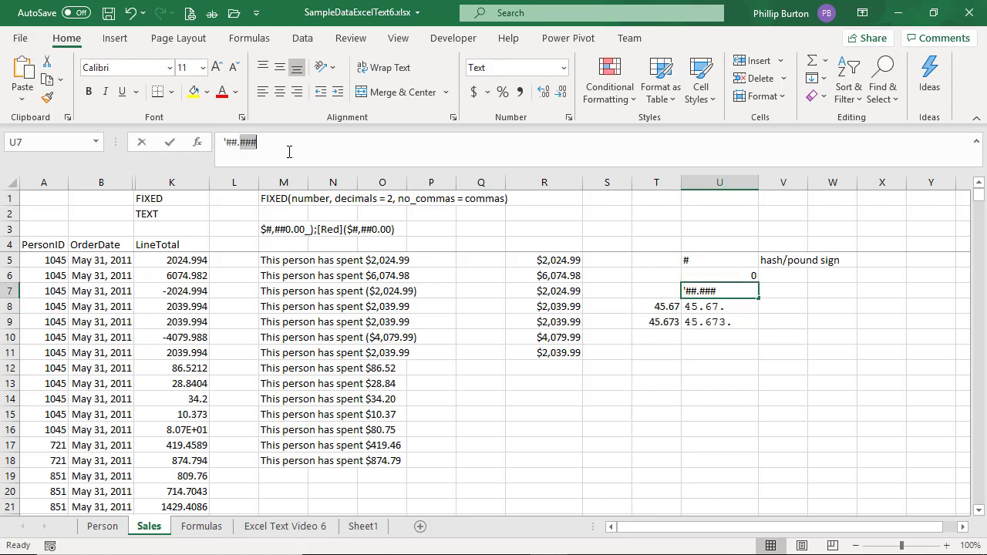
type("000")
key("Return")
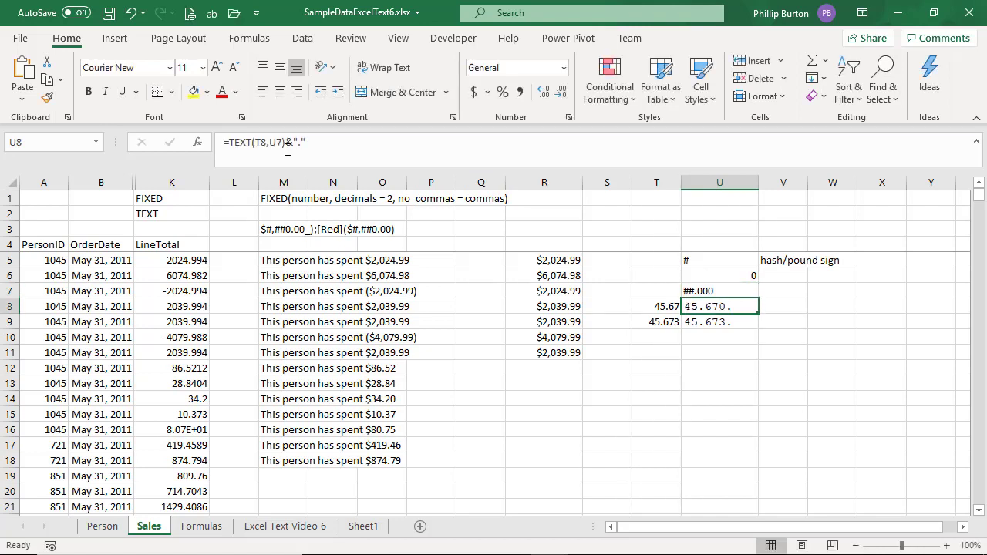
Step: Change the decimal placeholders in U7 back to hash signs, making the format code ##.###
key("Up")
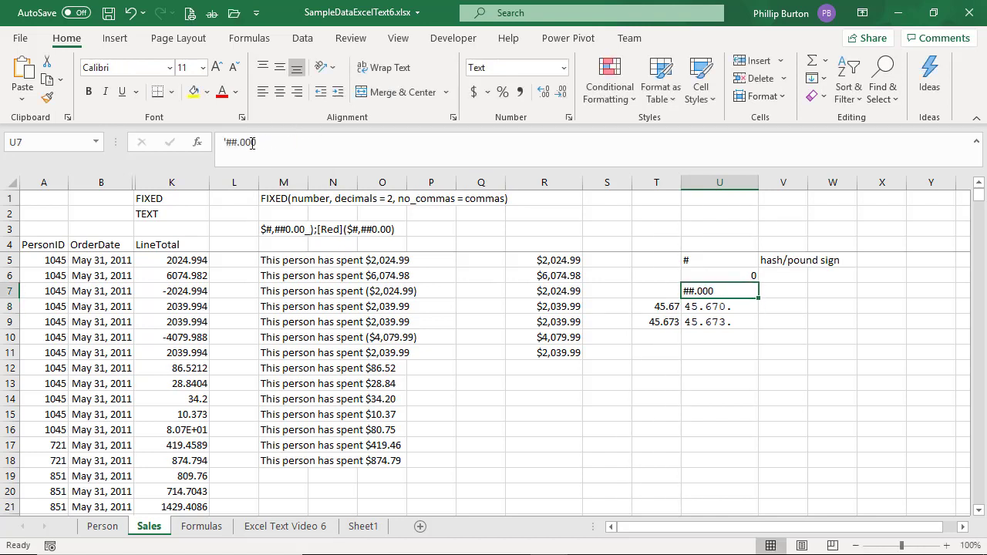
left_click_drag(241, 142, 287, 142)
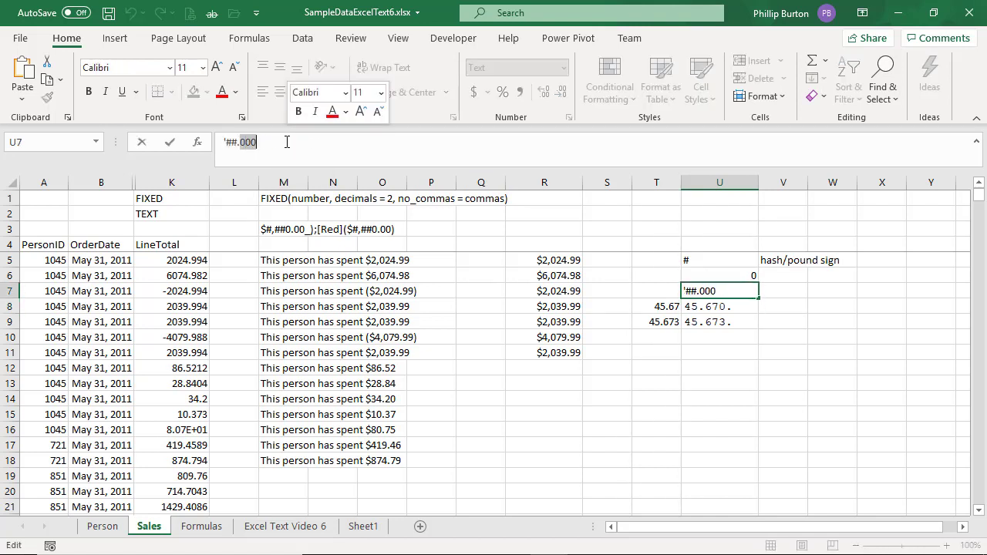
type("###")
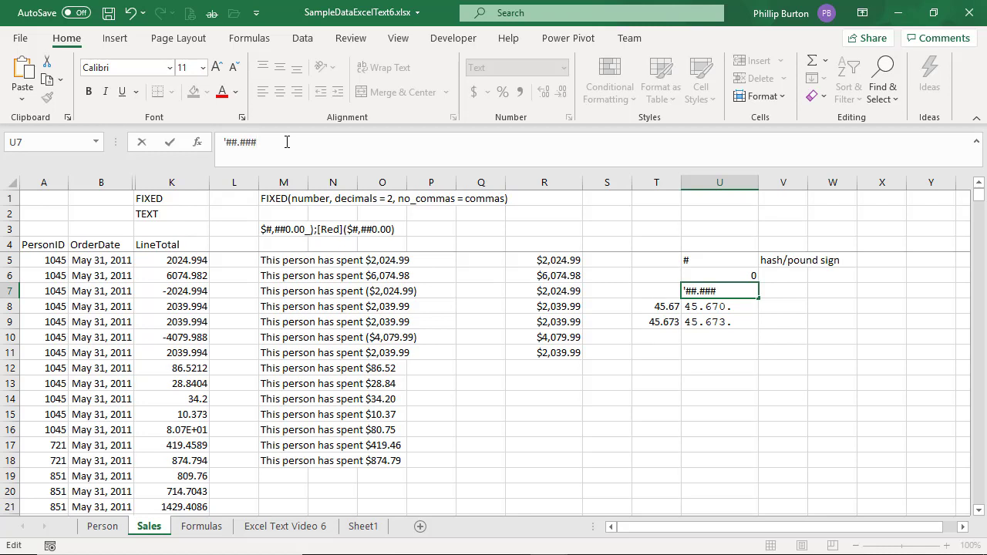
key("Return")
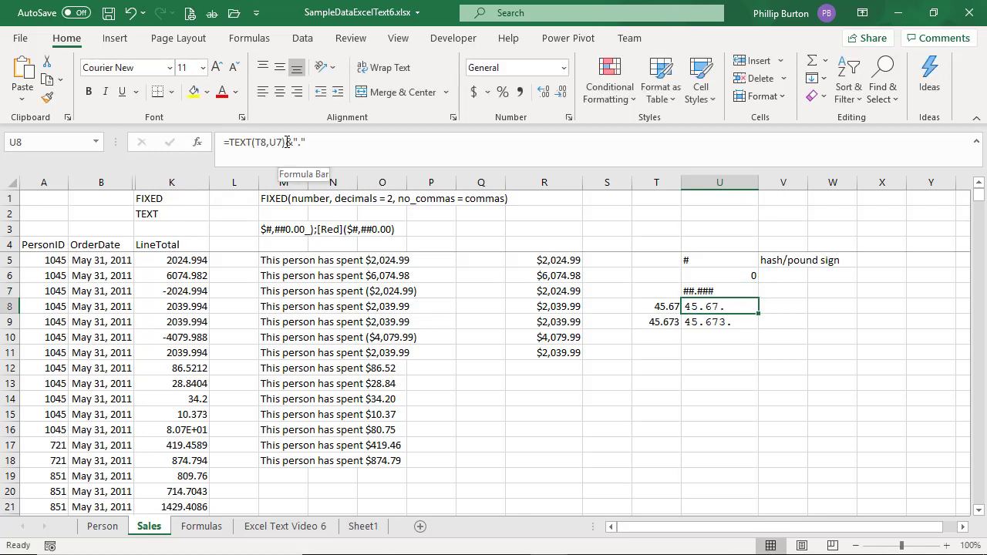
Step: Add two leading hash signs to the format code in U7, making it ####.###
key("Up")
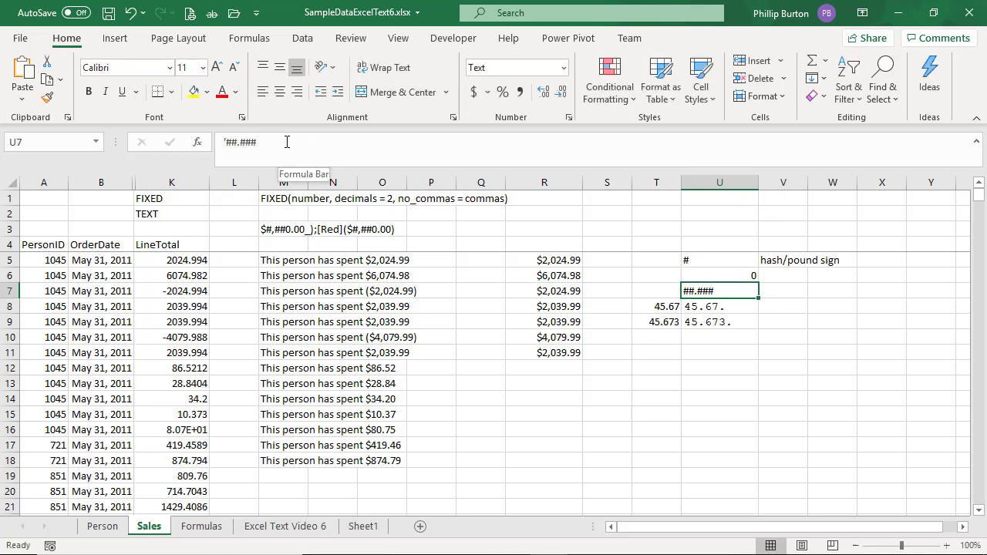
left_click(226, 142)
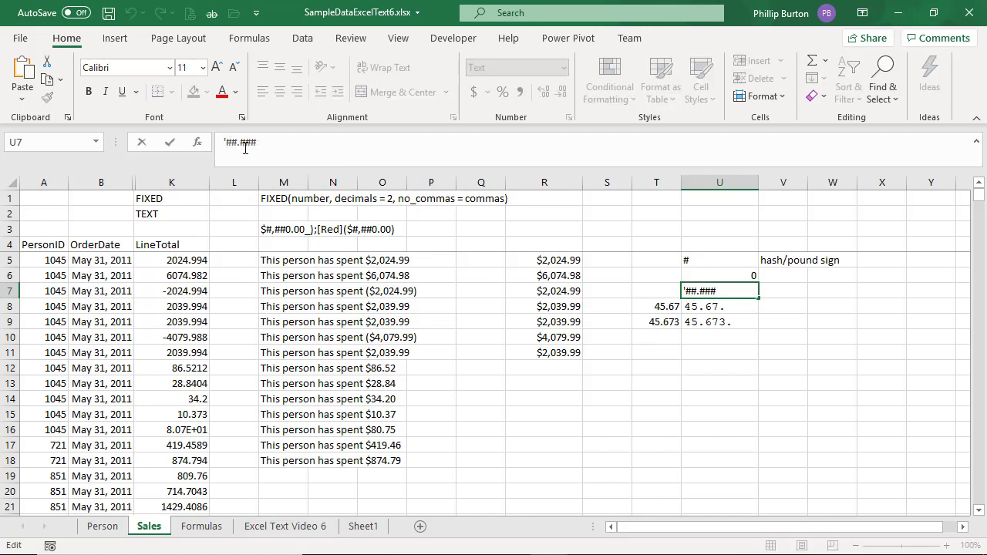
type("##")
key("Return")
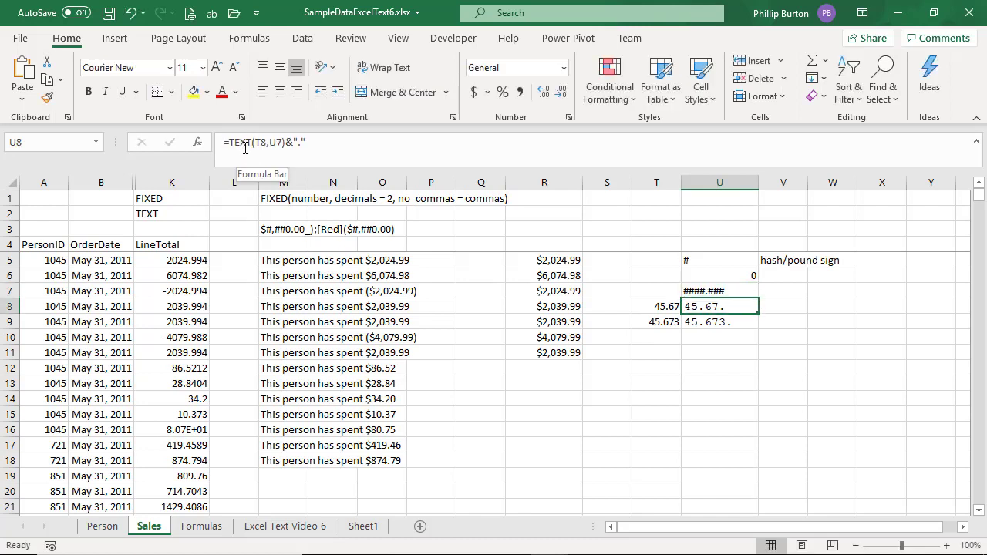
Step: Replace the two leading hash signs of the format code in U7 with question marks, making it ??##.###
key("Up")
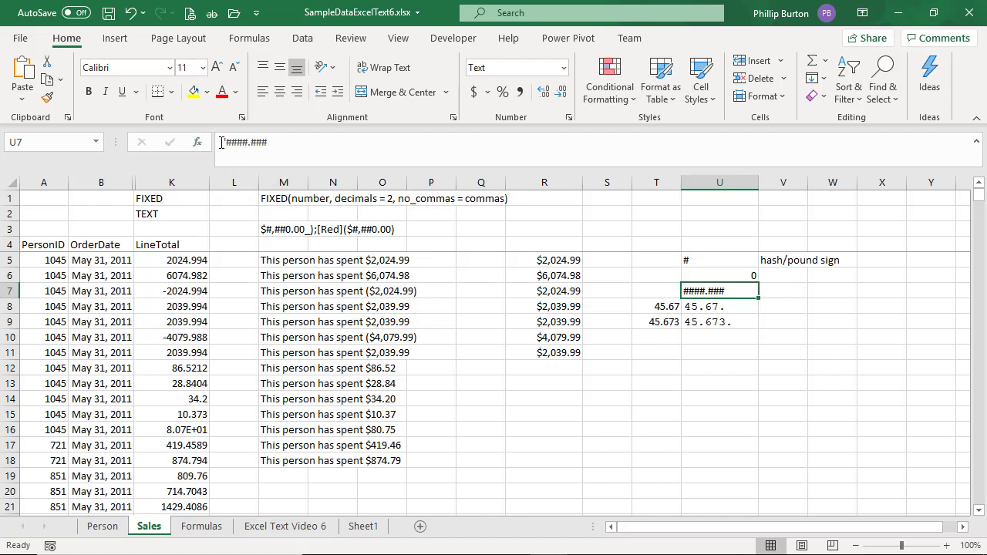
left_click_drag(225, 144, 237, 145)
type("??")
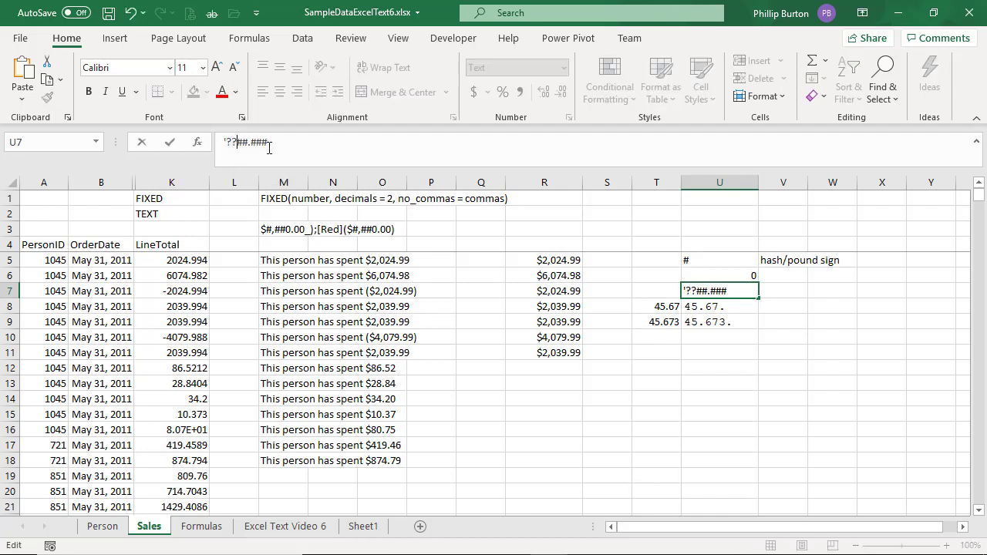
key("Return")
key("Up")
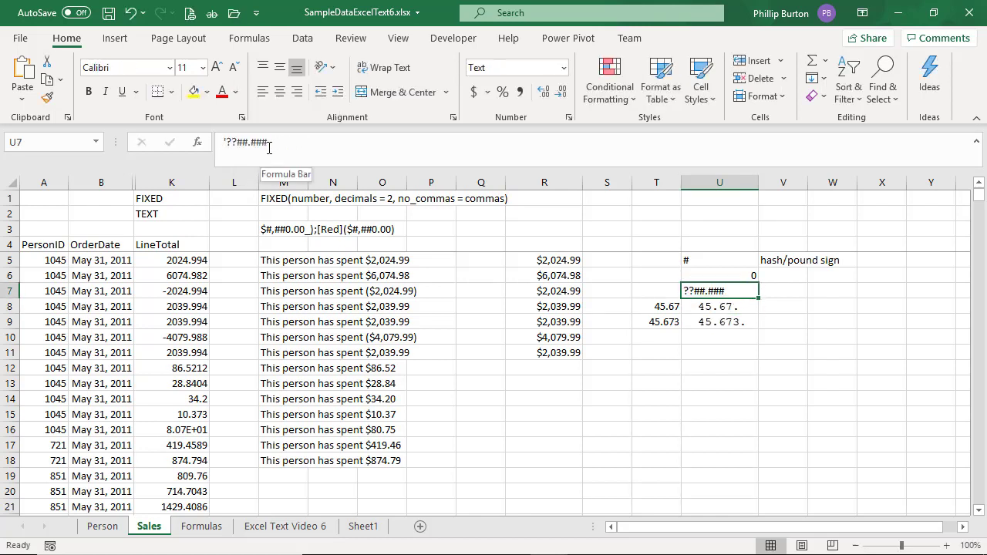
left_click_drag(226, 143, 309, 141)
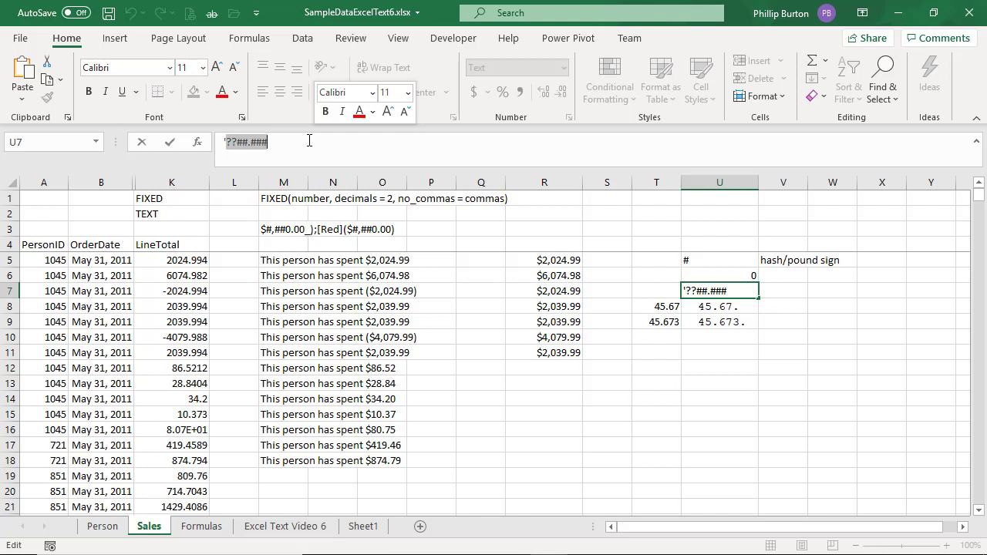
key("Escape")
left_click(555, 394)
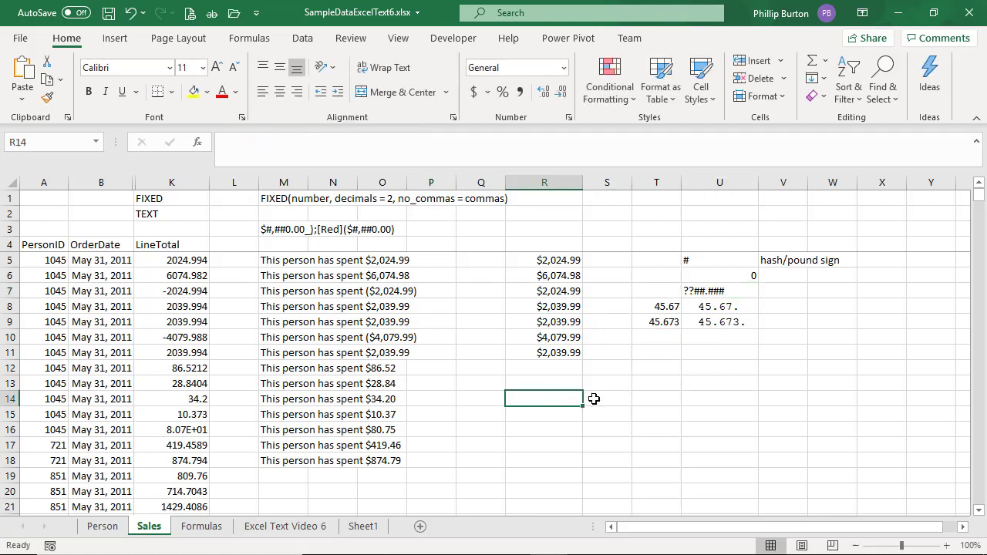
type("2.039,99")
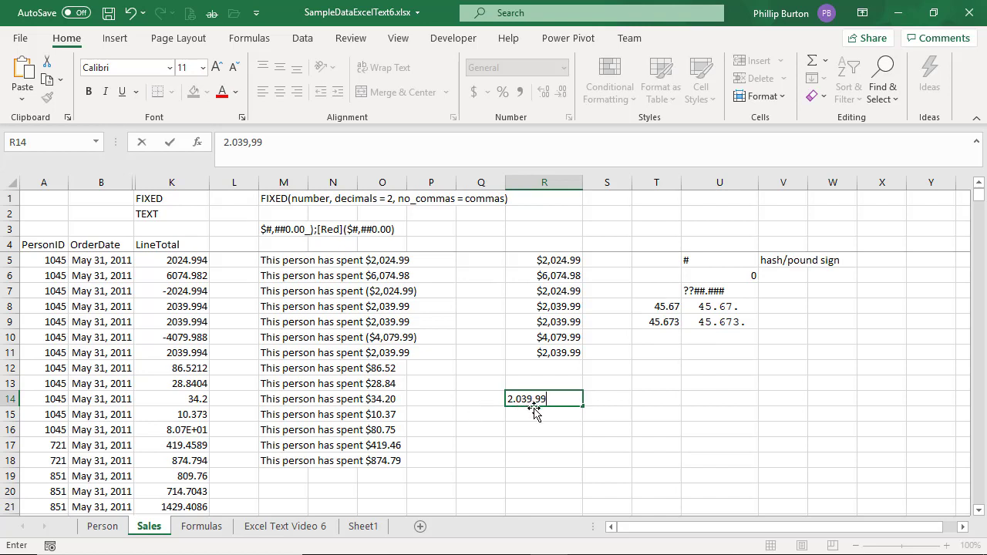
key("Escape")
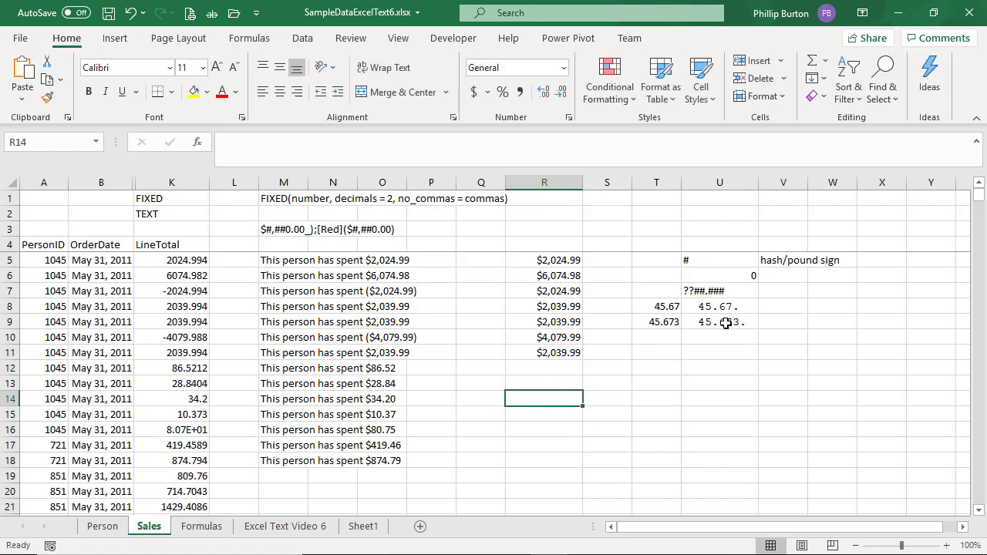
Step: Enter the test value 1234.567 in T10, below the other sample numbers
left_click(721, 288)
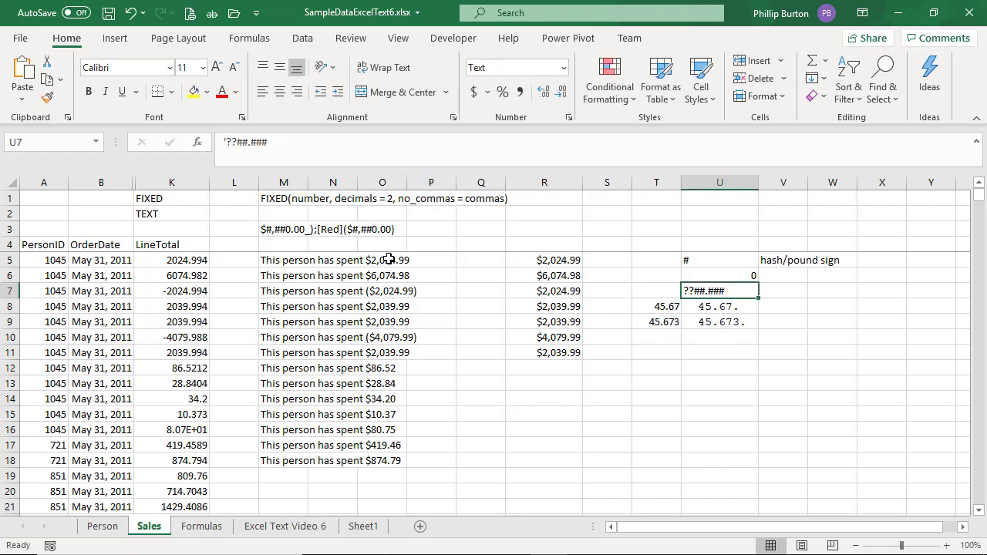
left_click(645, 335)
type("1234")
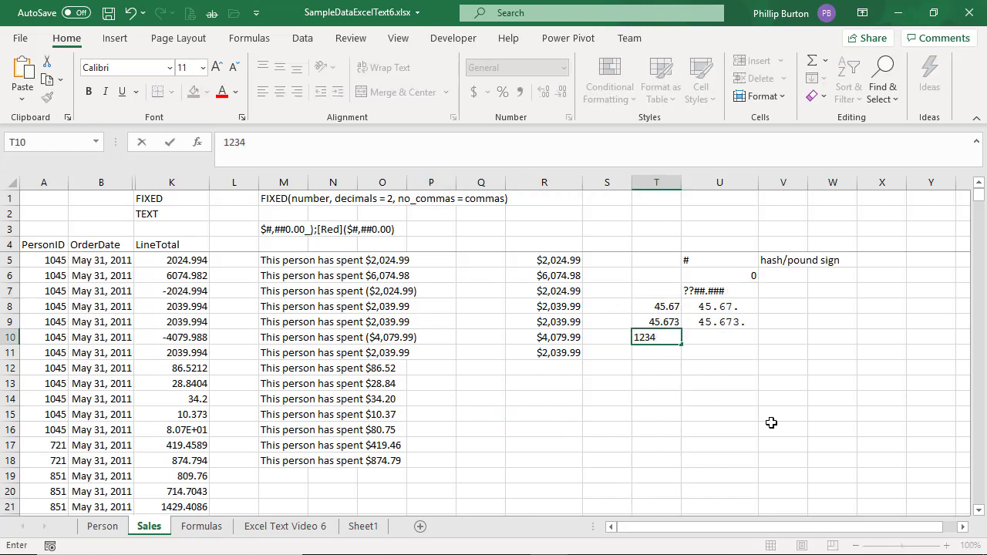
type(".567")
key("Return")
Step: Reuse the TEXT formula from U9 in U10 and point it at T10, making it =TEXT(T10,U7)&"."
key("Right")
key("Up")
key("Up")
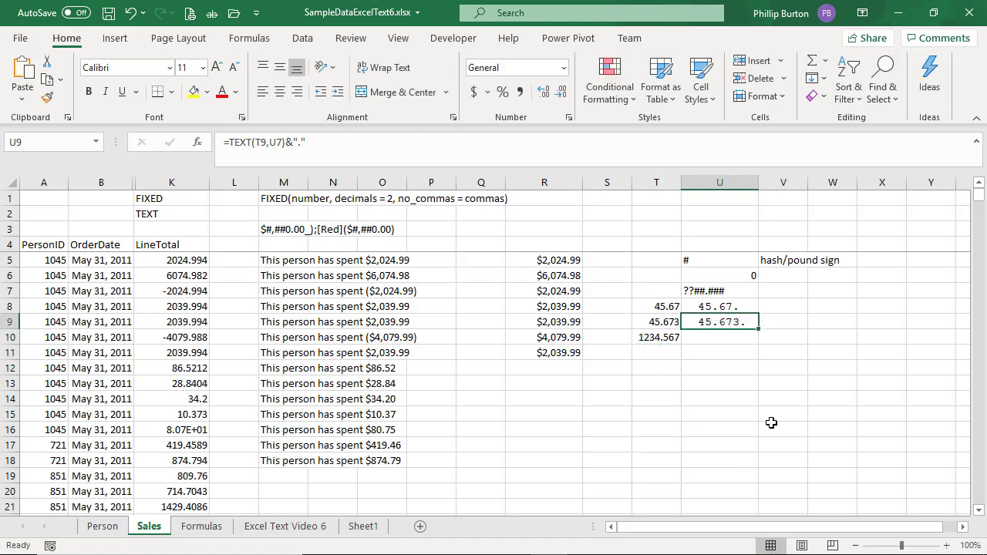
key("ctrl+c")
triple_click(316, 147)
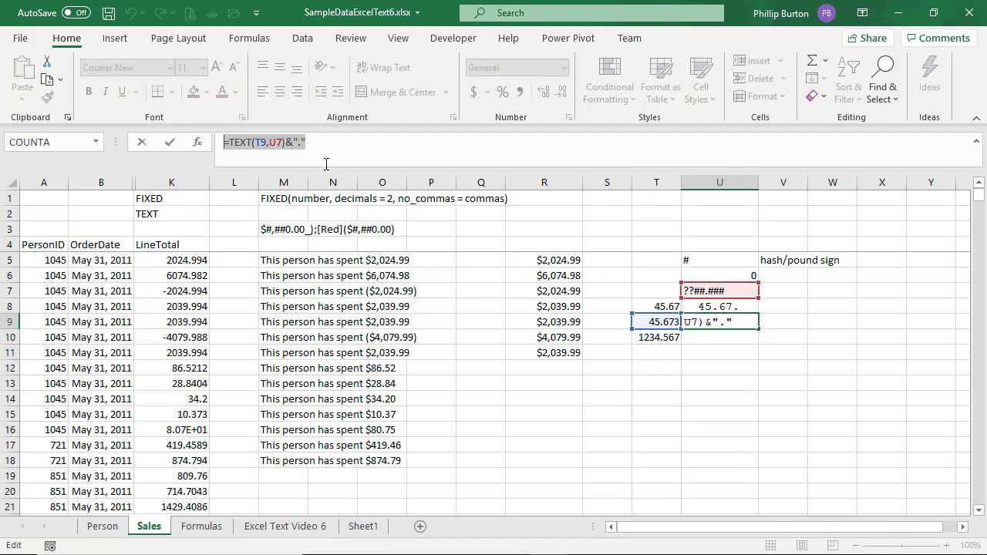
key("ctrl+c")
key("Return")
left_click(326, 148)
key("ctrl+v")
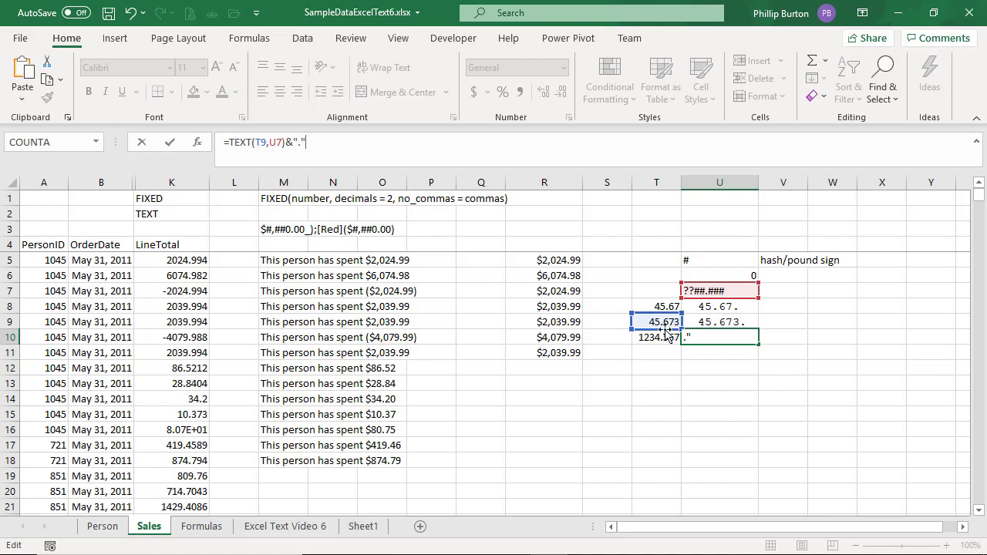
left_click_drag(665, 330, 665, 345)
key("Return")
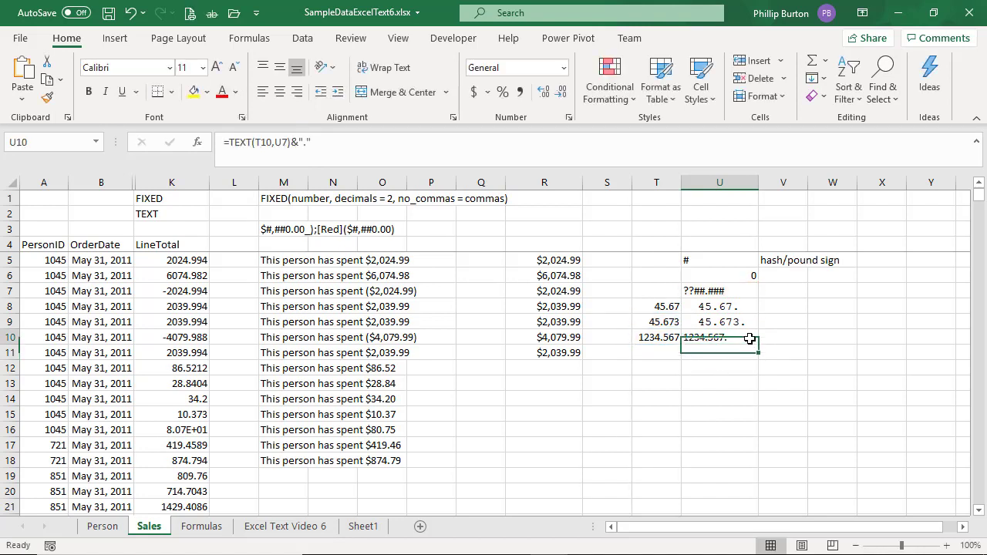
Step: Insert a comma after the first question mark of the format code in U7, making it ?,?##.###
left_click(716, 293)
left_click(235, 145)
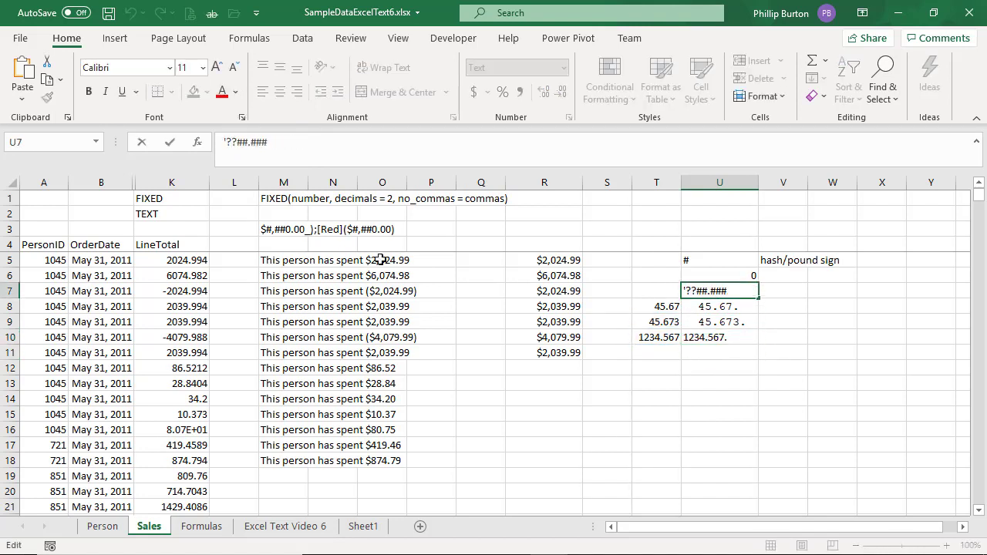
type(",")
key("Return")
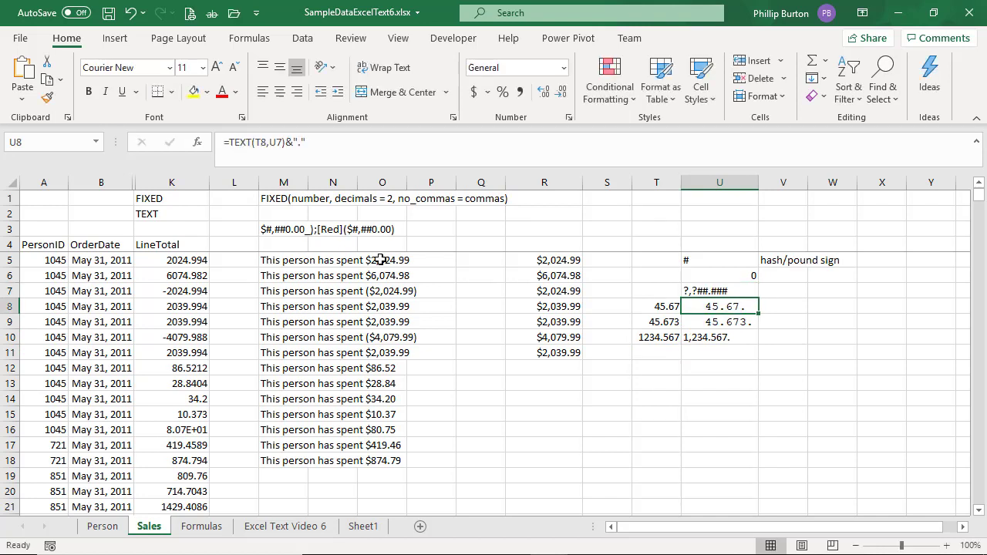
Step: Widen columns T and U and replace the value in T10 with 1234567
left_click(657, 336)
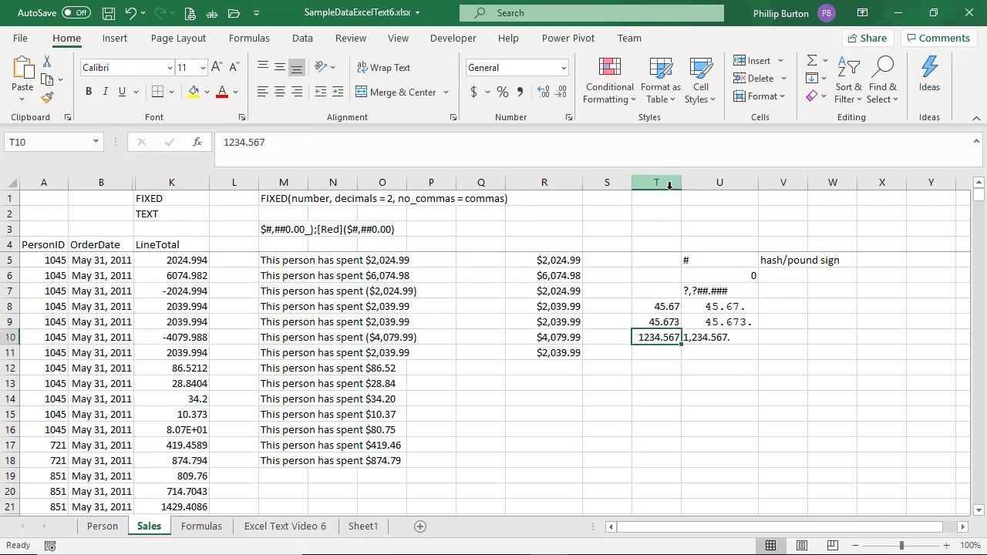
left_click_drag(683, 185, 720, 185)
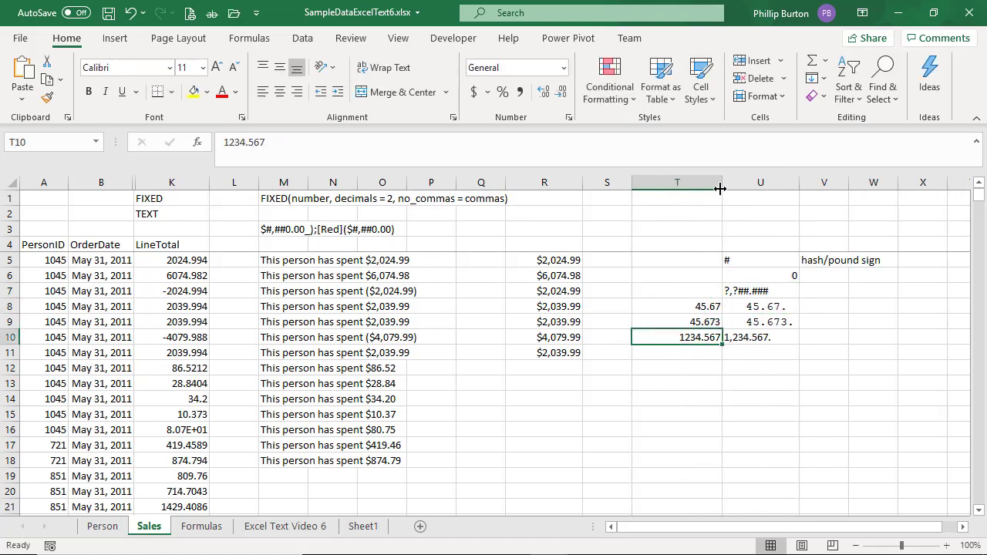
type("1234567")
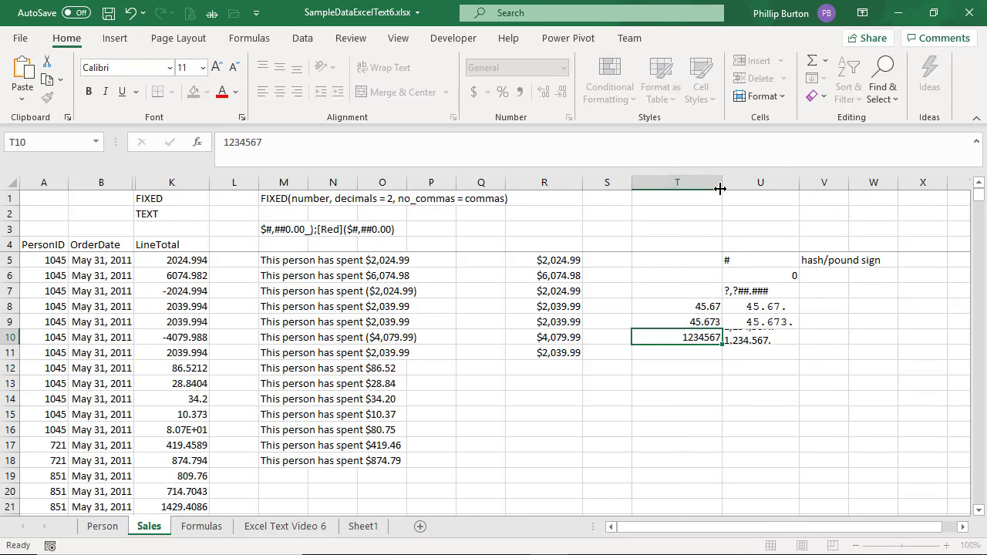
key("Return")
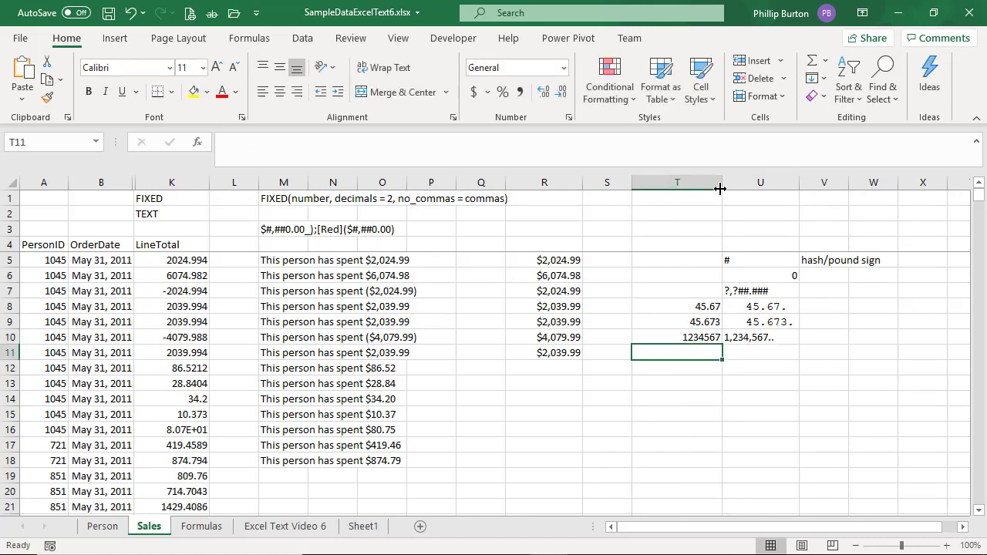
left_click_drag(800, 182, 818, 183)
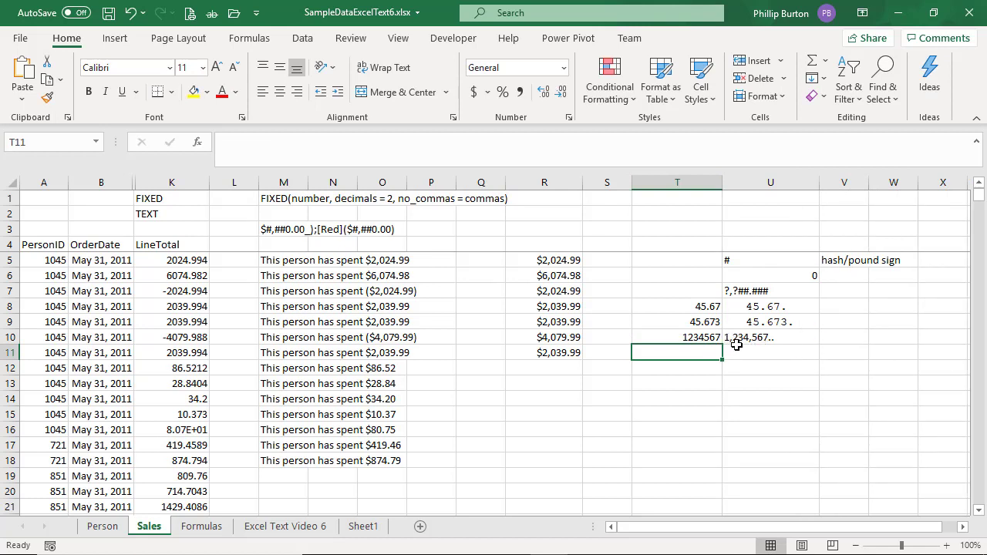
Step: Examine the custom number format code behind the currency values in R5:R11, leaving the format as it is
left_click(748, 291)
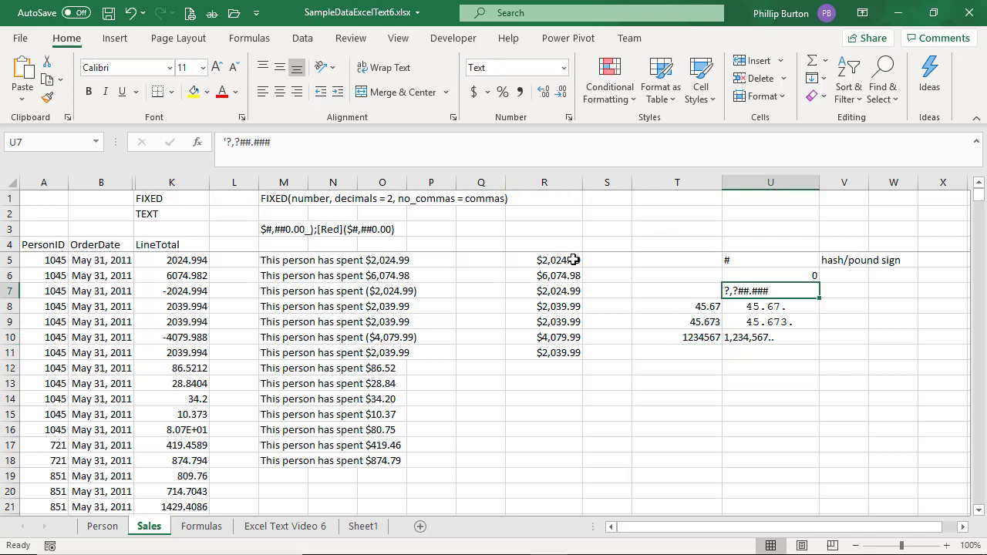
left_click_drag(574, 260, 578, 350)
left_click(568, 118)
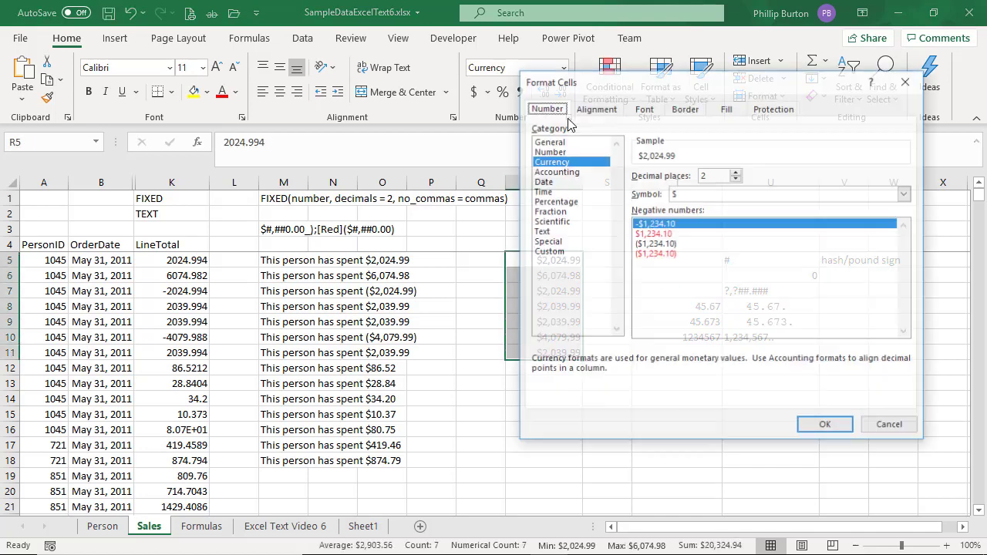
left_click(549, 251)
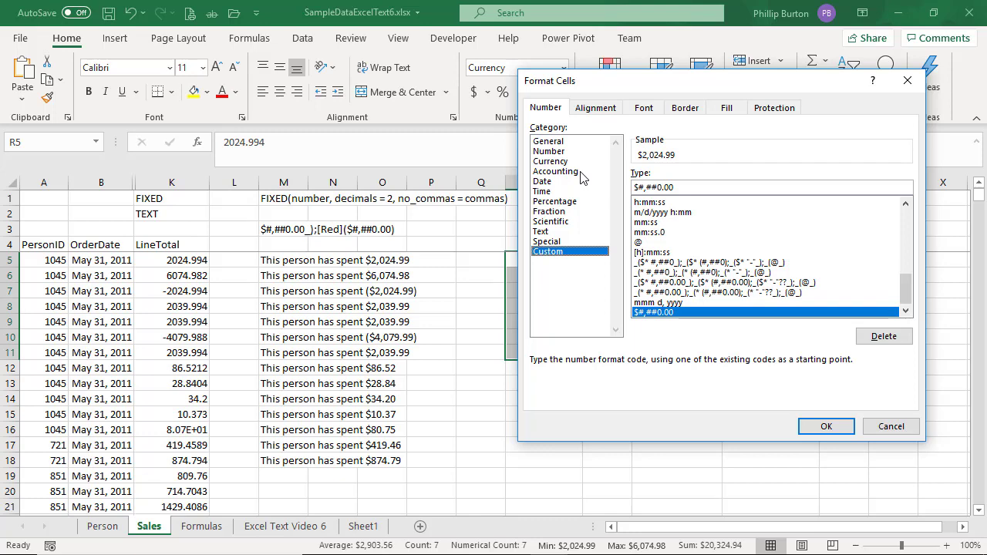
left_click(892, 428)
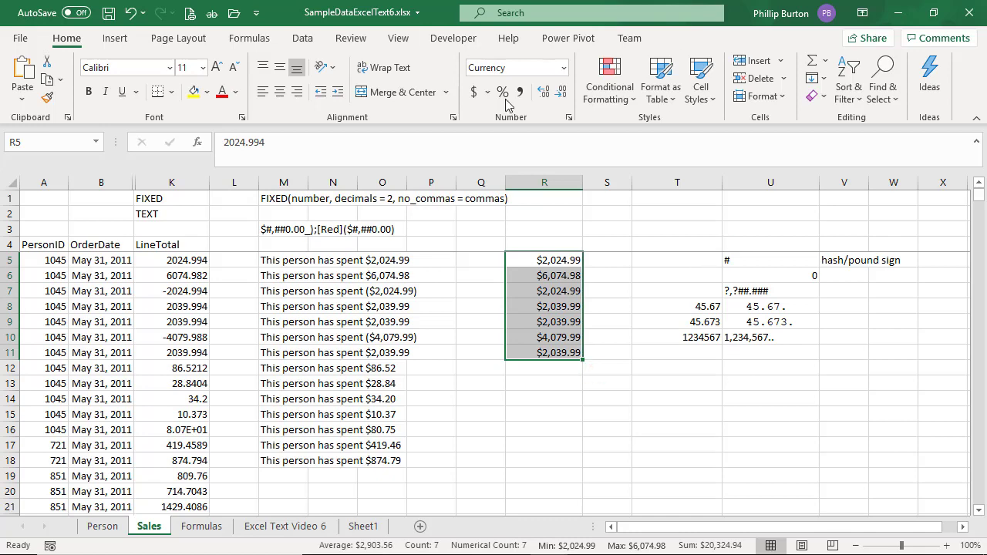
Step: Format R5:R11 as currency with negative numbers in red parentheses, checking the matching custom code before applying it
left_click(569, 118)
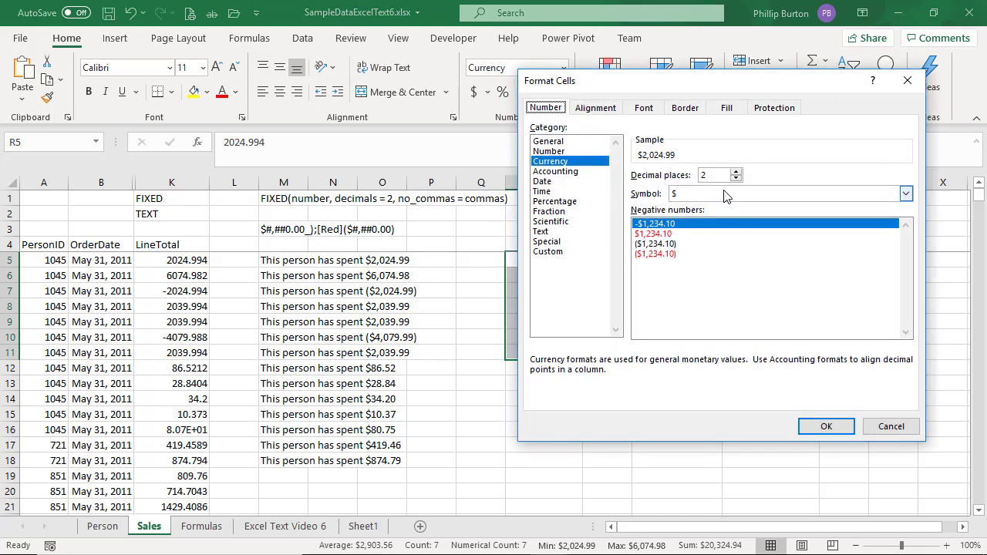
left_click(651, 254)
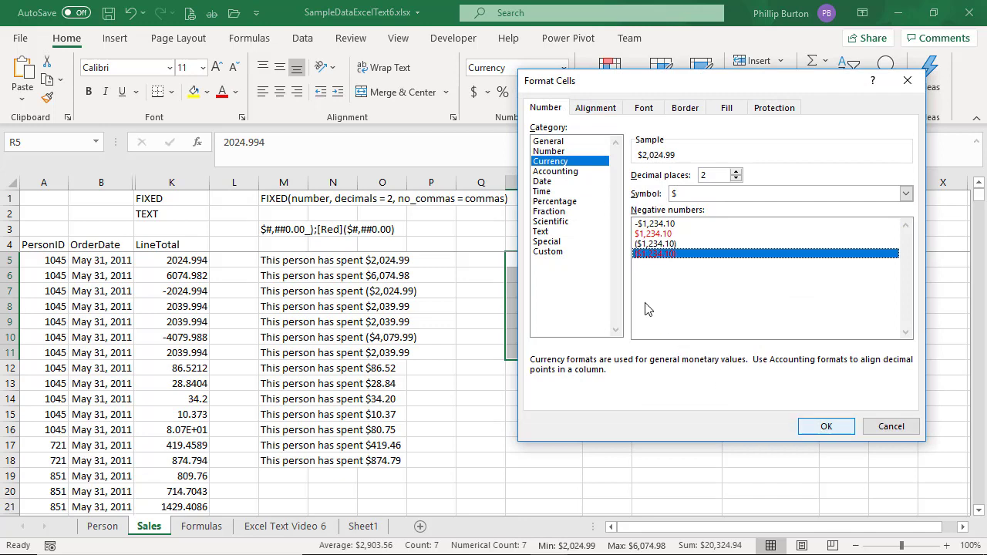
left_click(576, 252)
left_click(827, 423)
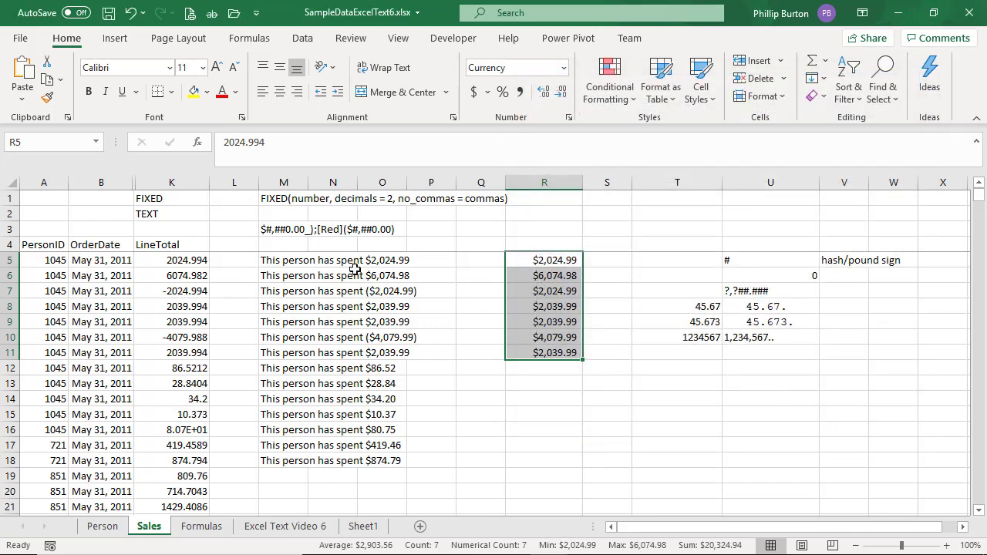
Step: Make the value in R7 negative by putting a minus sign before 2024.994
left_click(511, 291)
left_click(222, 144)
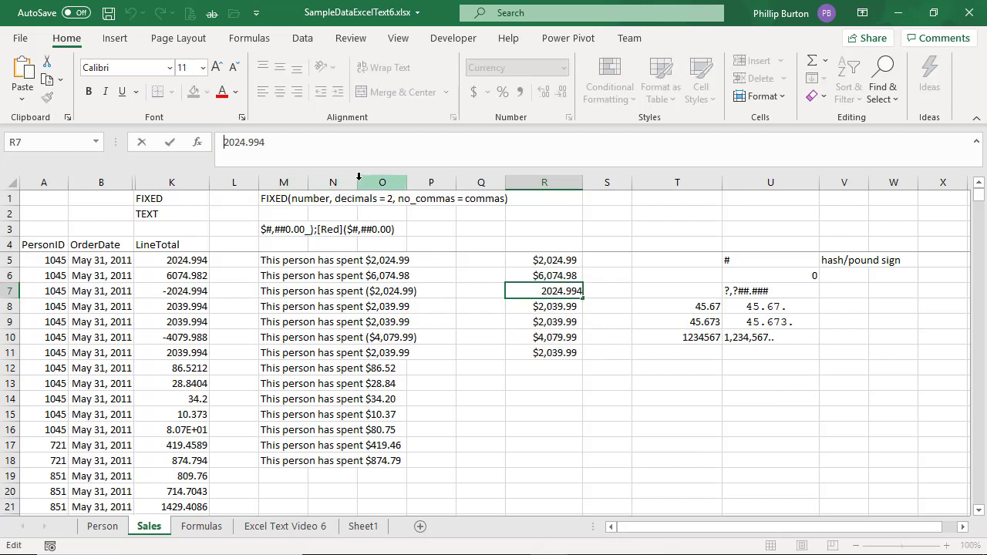
type("-")
key("Return")
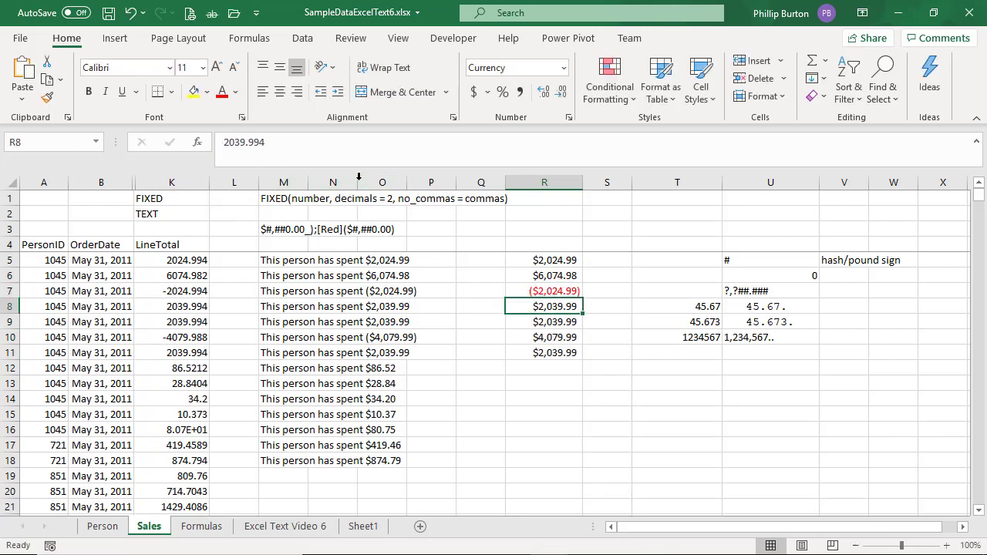